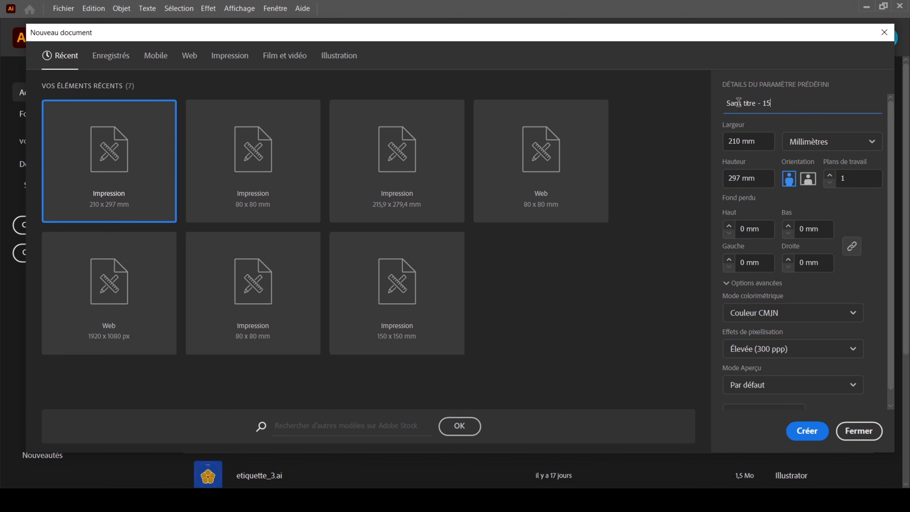
Name the new document "créa"
{"action": "key", "text": "BackSpace"}
{"action": "key", "text": "BackSpace"}
{"action": "key", "text": "BackSpace"}
{"action": "key", "text": "BackSpace"}
{"action": "key", "text": "BackSpace"}
{"action": "key", "text": "BackSpace"}
{"action": "key", "text": "BackSpace"}
{"action": "key", "text": "BackSpace"}
{"action": "key", "text": "BackSpace"}
{"action": "key", "text": "BackSpace"}
{"action": "key", "text": "BackSpace"}
{"action": "key", "text": "BackSpace"}
{"action": "key", "text": "BackSpace"}
{"action": "key", "text": "BackSpace"}
{"action": "type", "text": "créa"}
Set the new document's width and height to 80 mm each
{"action": "left_click", "coordinate": [741, 141]}
{"action": "key", "text": "BackSpace"}
{"action": "key", "text": "BackSpace"}
{"action": "key", "text": "BackSpace"}
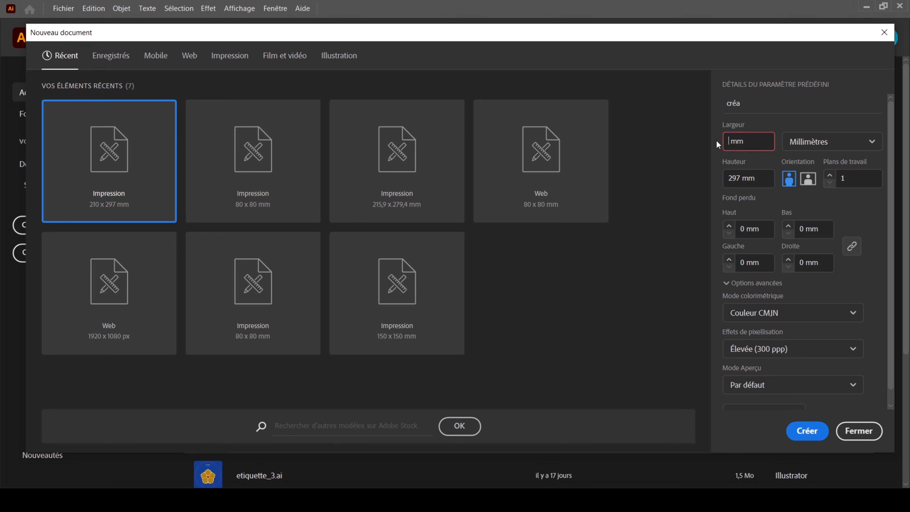
{"action": "type", "text": "80"}
{"action": "key", "text": "Tab"}
{"action": "type", "text": "80"}
Set a 3 mm bleed on all four sides and choose Surimpression as the preview mode
{"action": "key", "text": "Tab"}
{"action": "key", "text": "Tab"}
{"action": "key", "text": "Tab"}
{"action": "key", "text": "Tab"}
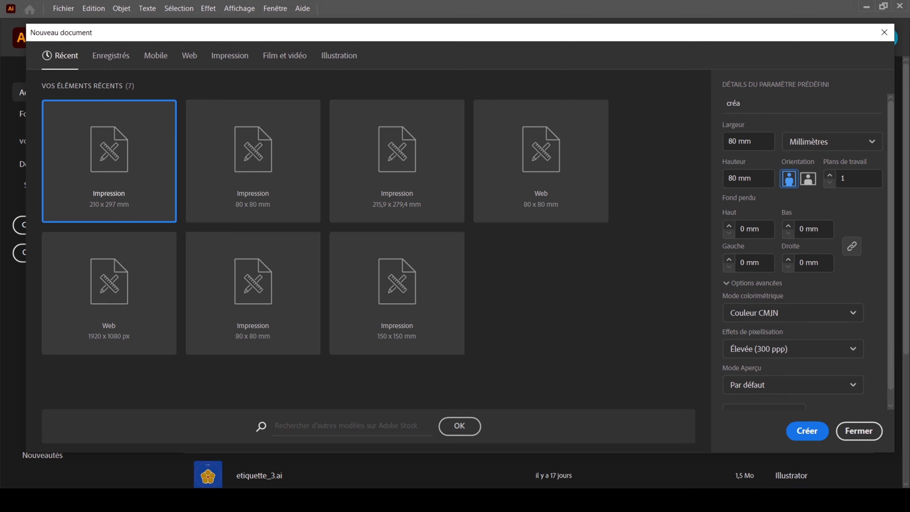
{"action": "type", "text": "3"}
{"action": "key", "text": "Tab"}
{"action": "key", "text": "Tab"}
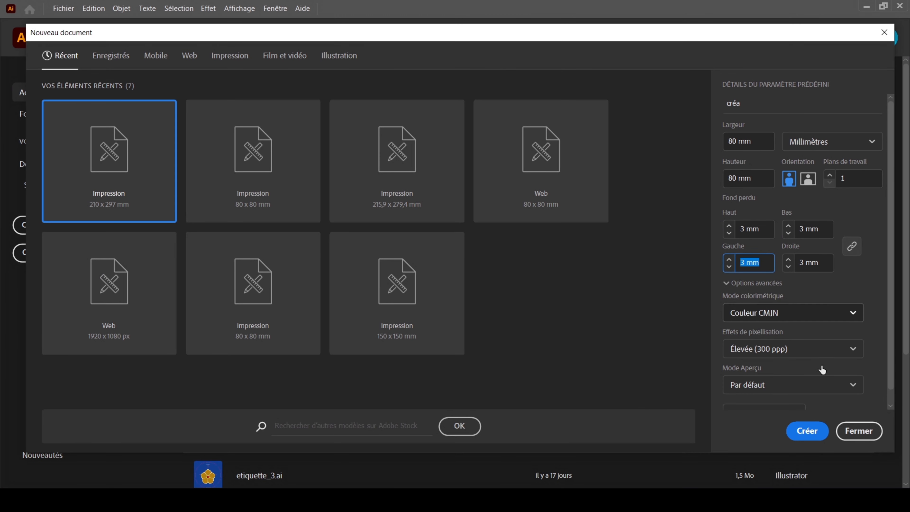
{"action": "left_click", "coordinate": [824, 388]}
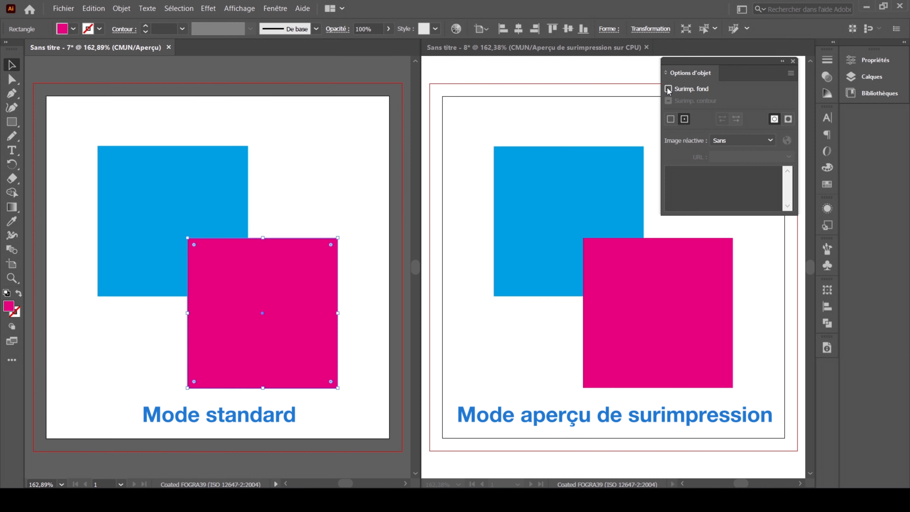
Toggle the magenta square's fill overprint to compare standard mode with overprint preview in the side-by-side documents
{"action": "left_click", "coordinate": [668, 89]}
{"action": "left_click", "coordinate": [547, 344]}
{"action": "left_click_drag", "start_coordinate": [527, 357], "coordinate": [628, 370]}
{"action": "left_click", "coordinate": [675, 86]}
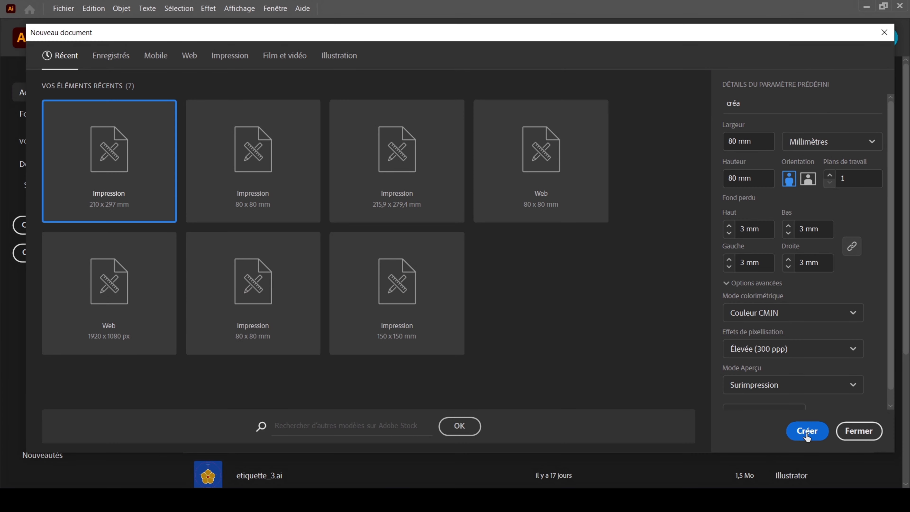
Create the document, draw an 80 x 80 mm circle centred on the artboard and check its dimensions
{"action": "left_click", "coordinate": [806, 438]}
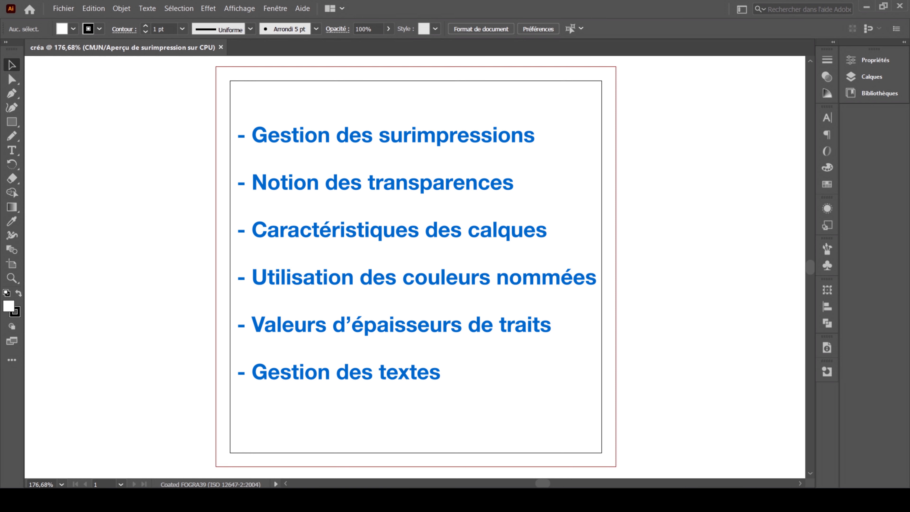
{"action": "left_click_drag", "start_coordinate": [12, 121], "coordinate": [42, 122]}
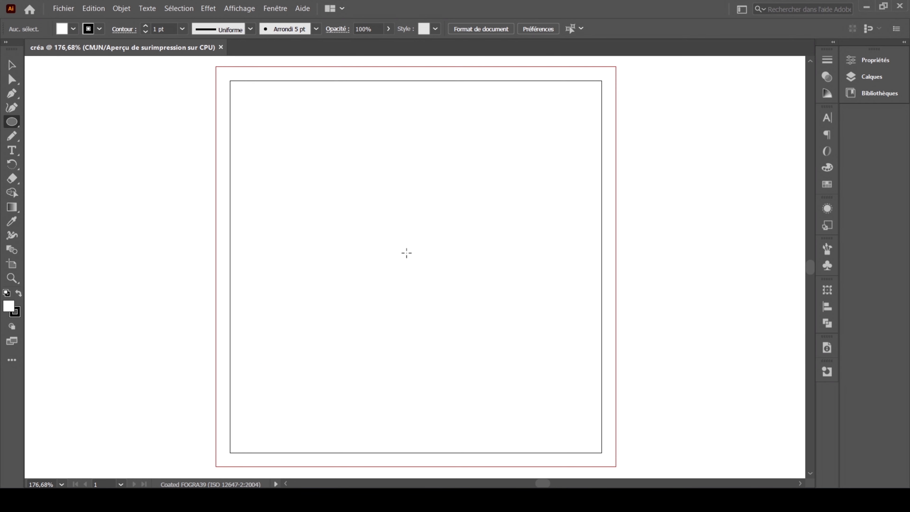
{"action": "left_click_drag", "start_coordinate": [416, 265], "coordinate": [600, 401]}
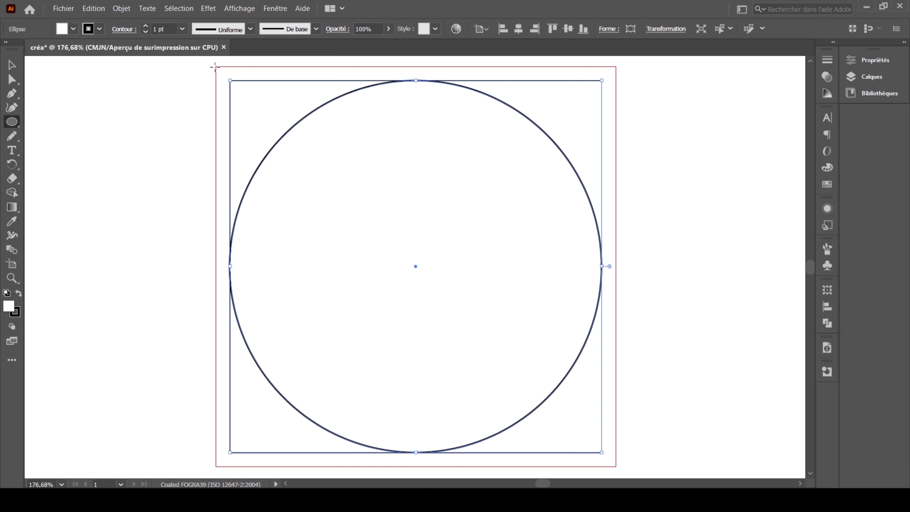
{"action": "left_click", "coordinate": [664, 28]}
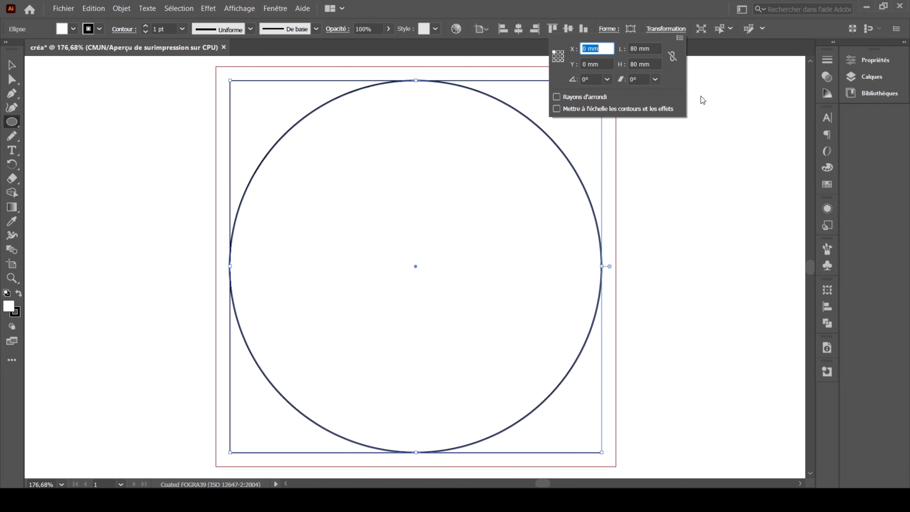
Set the circle's stroke weight to 0,5 pt
{"action": "left_click", "coordinate": [182, 28]}
{"action": "left_click", "coordinate": [182, 29]}
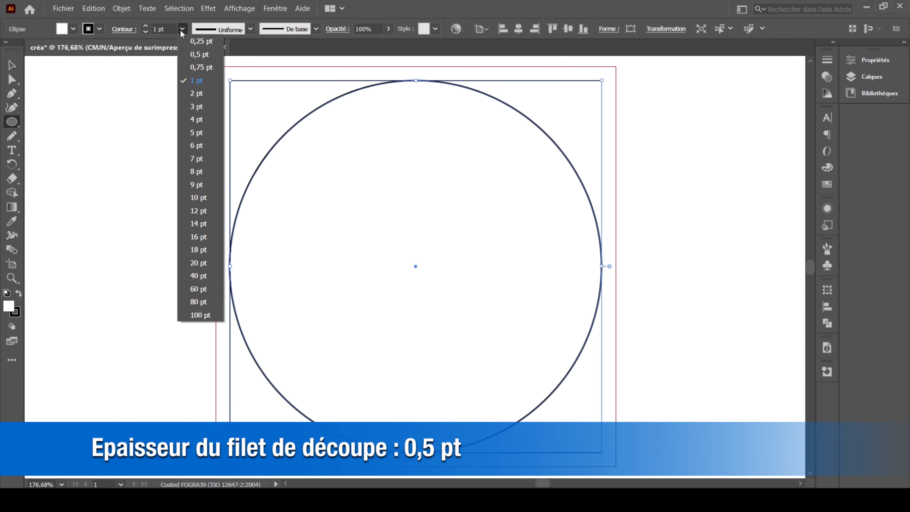
{"action": "left_click", "coordinate": [196, 57]}
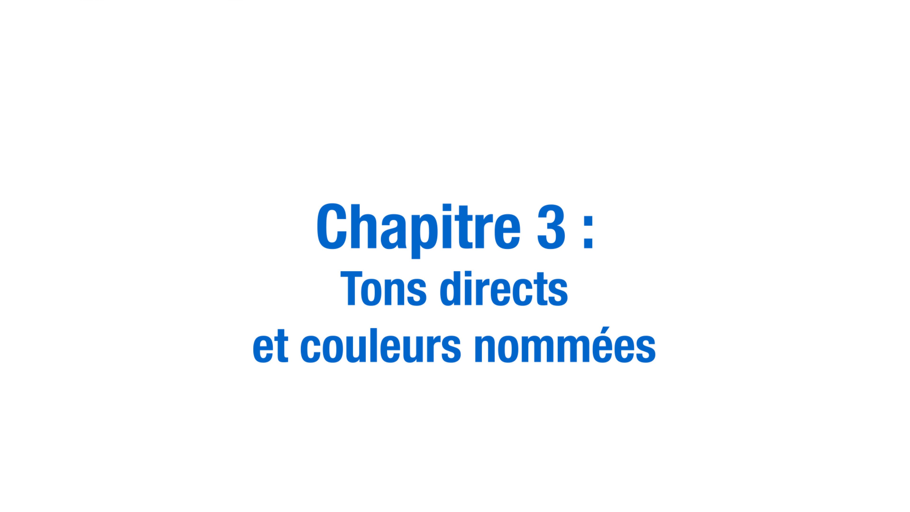
Start a new swatch for the circle's stroke named DECOUPE with the colour type Ton direct
{"action": "left_click", "coordinate": [808, 112]}
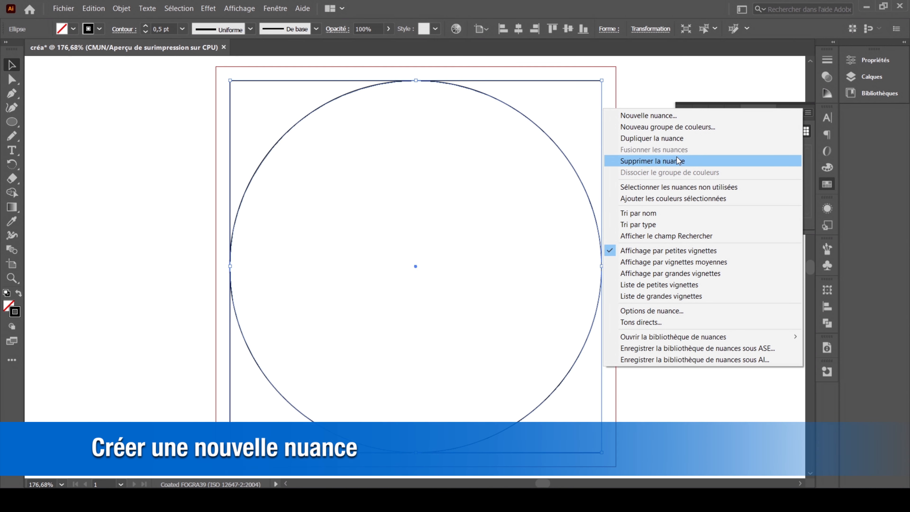
{"action": "left_click", "coordinate": [677, 117]}
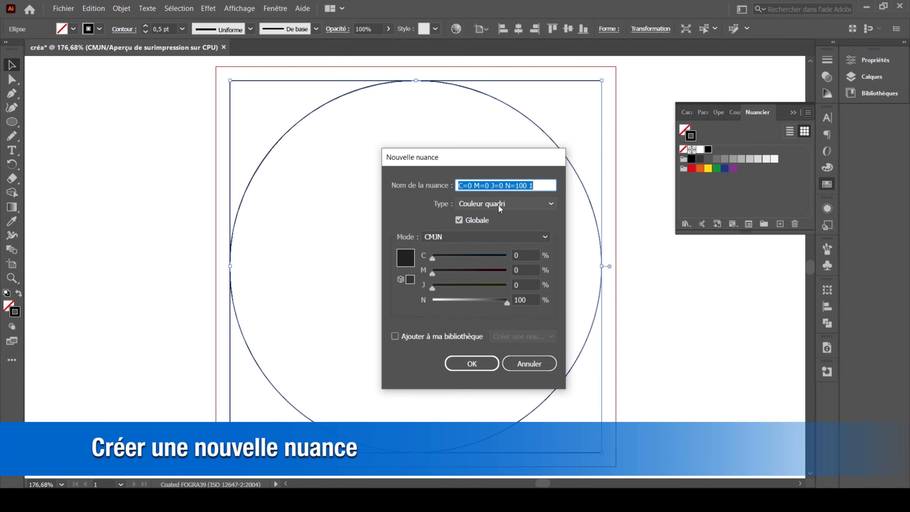
{"action": "type", "text": "DECOUPE"}
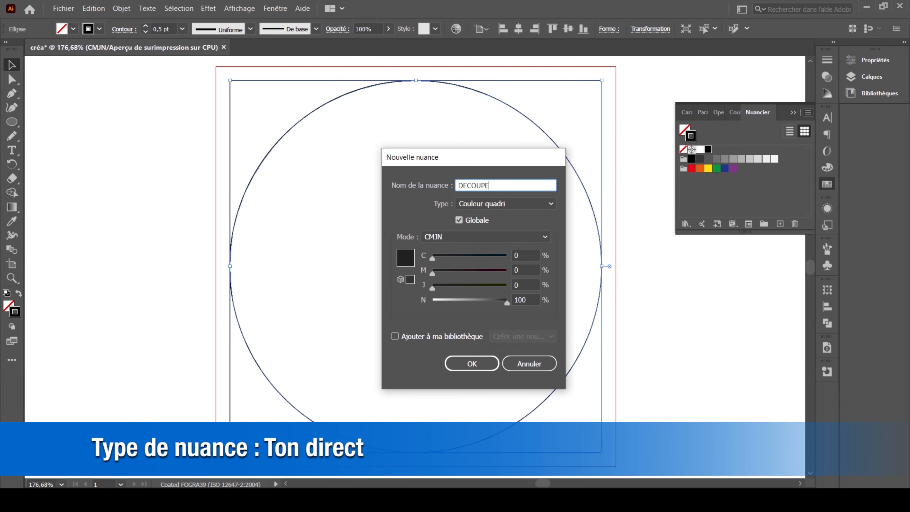
{"action": "key", "text": "Tab"}
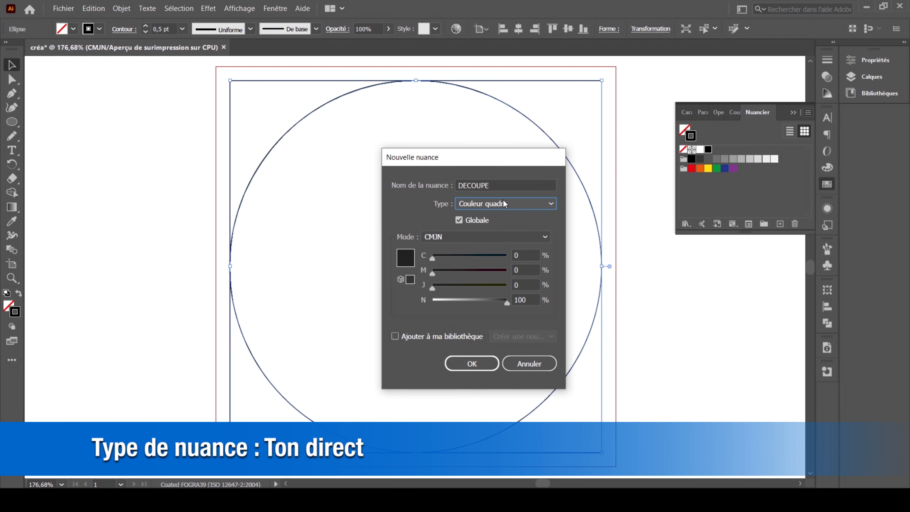
{"action": "left_click", "coordinate": [504, 203]}
{"action": "left_click", "coordinate": [500, 232]}
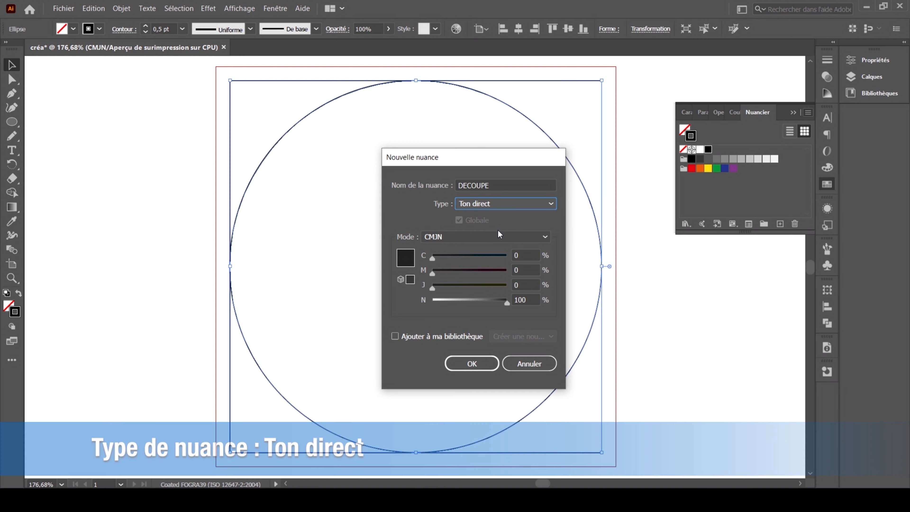
Define the DECOUPE swatch with 100% magenta and 0% black, and create it
{"action": "left_click", "coordinate": [521, 270]}
{"action": "type", "text": "100"}
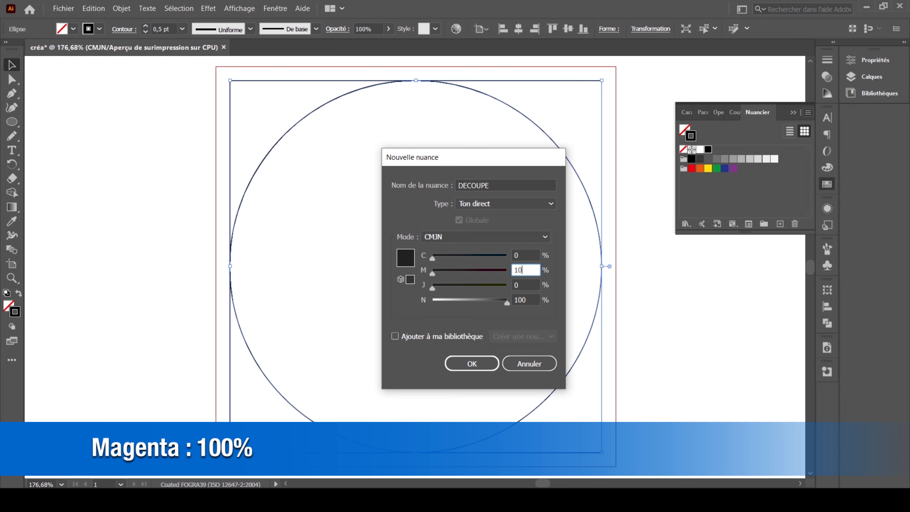
{"action": "key", "text": "Tab"}
{"action": "key", "text": "Tab"}
{"action": "type", "text": "0"}
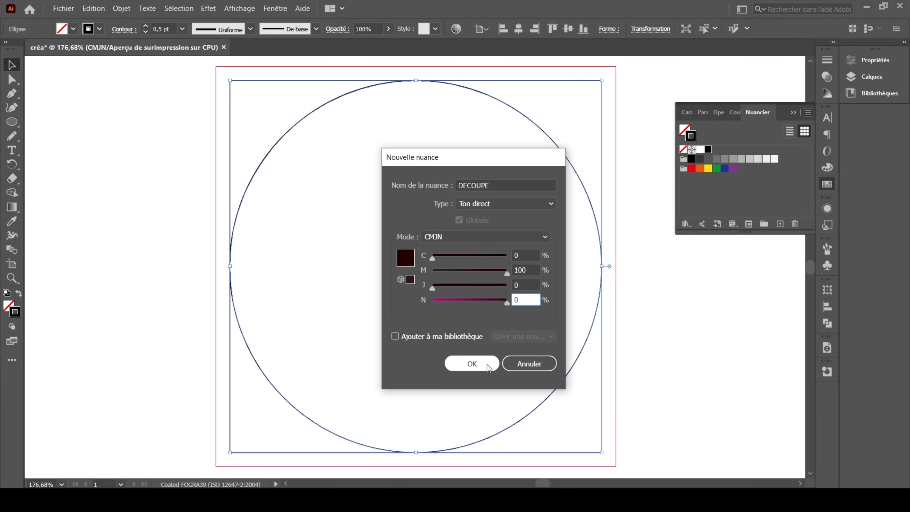
{"action": "left_click", "coordinate": [472, 364]}
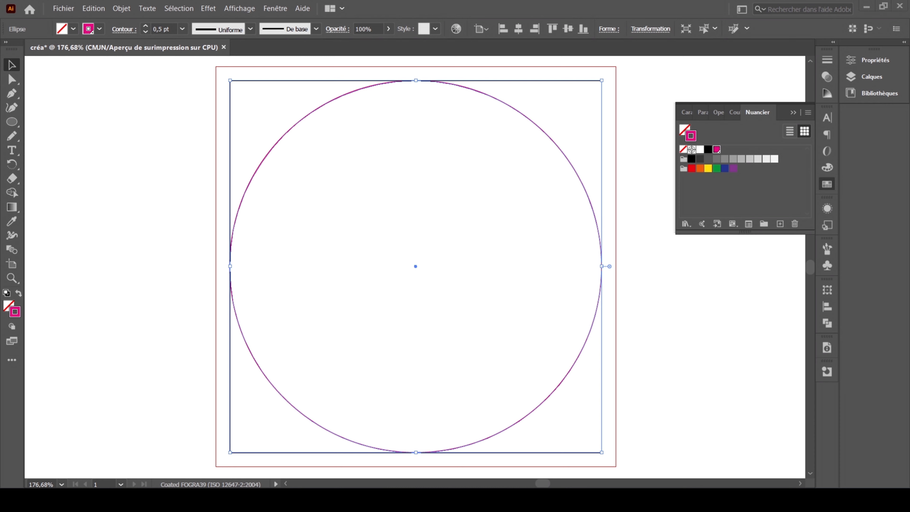
Enable stroke overprint (Surimp. contour) for the circle in the object options
{"action": "left_click", "coordinate": [827, 372]}
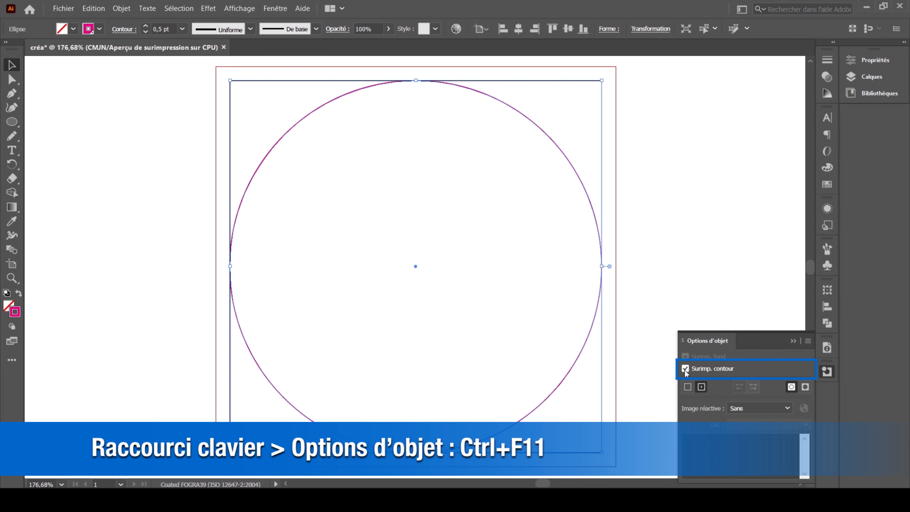
{"action": "left_click", "coordinate": [794, 341]}
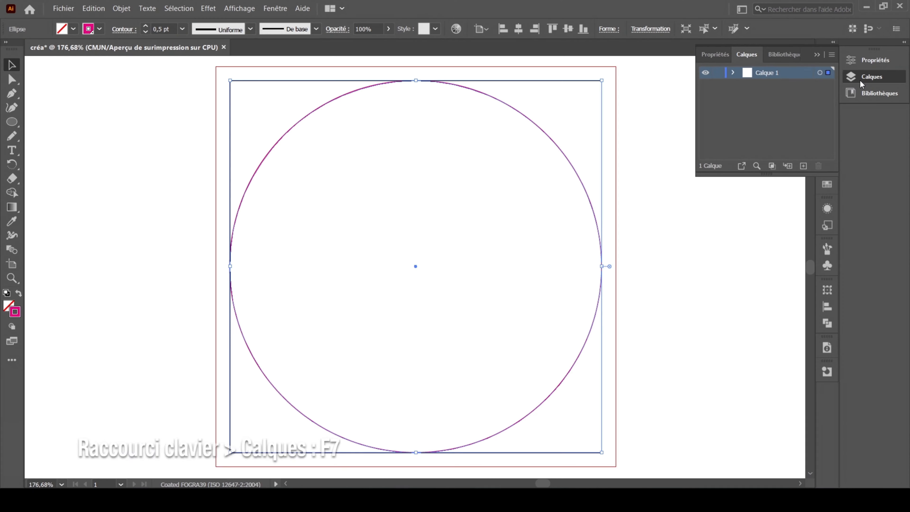
Rename the layer containing the circle as DECOUPE and lock it
{"action": "double_click", "coordinate": [765, 73]}
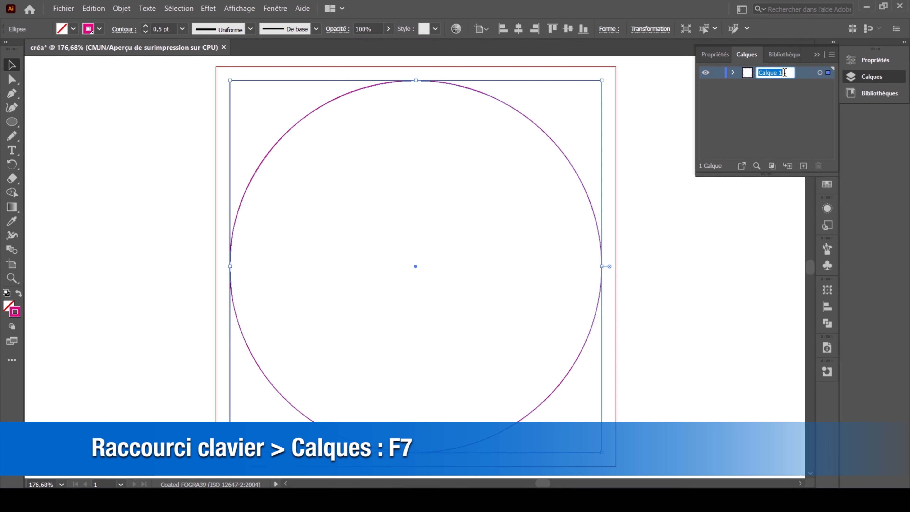
{"action": "type", "text": "DECOUPE"}
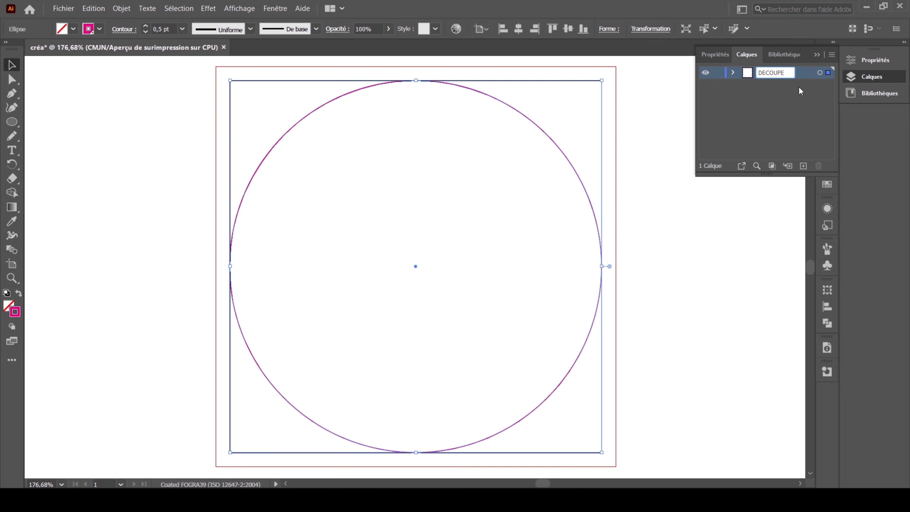
{"action": "key", "text": "Return"}
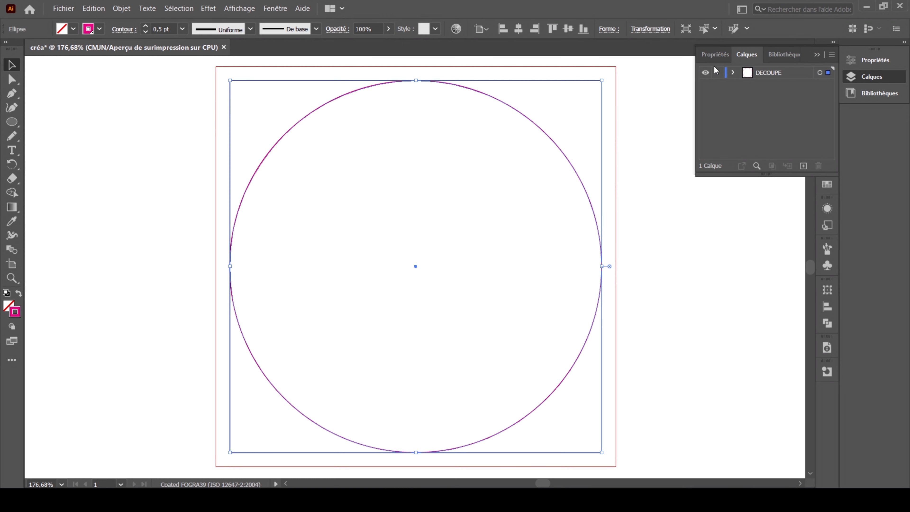
{"action": "left_click", "coordinate": [718, 72]}
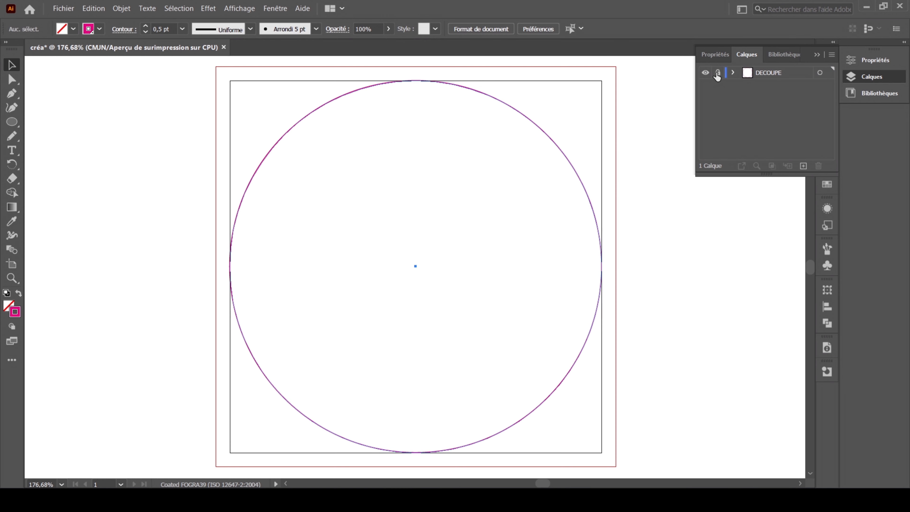
Add a new layer above DECOUPE and name it FOND
{"action": "left_click", "coordinate": [802, 165]}
{"action": "double_click", "coordinate": [773, 73]}
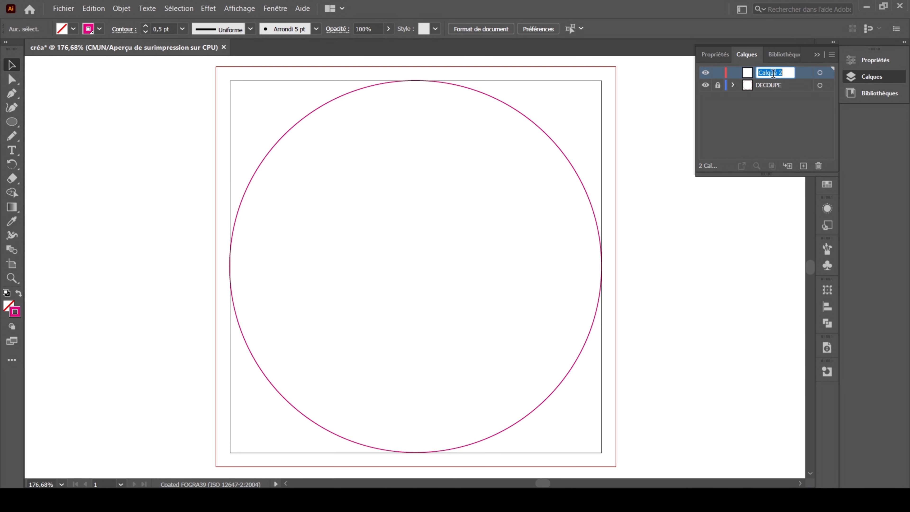
{"action": "type", "text": "FOND"}
{"action": "key", "text": "Return"}
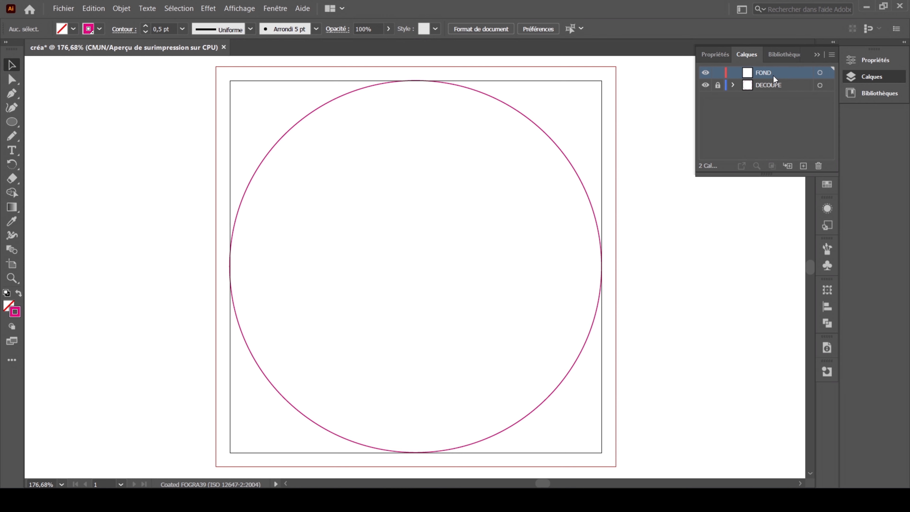
Add a new layer above FOND, named TEXTE, with Noir as its layer colour
{"action": "left_click", "coordinate": [803, 166]}
{"action": "double_click", "coordinate": [798, 74]}
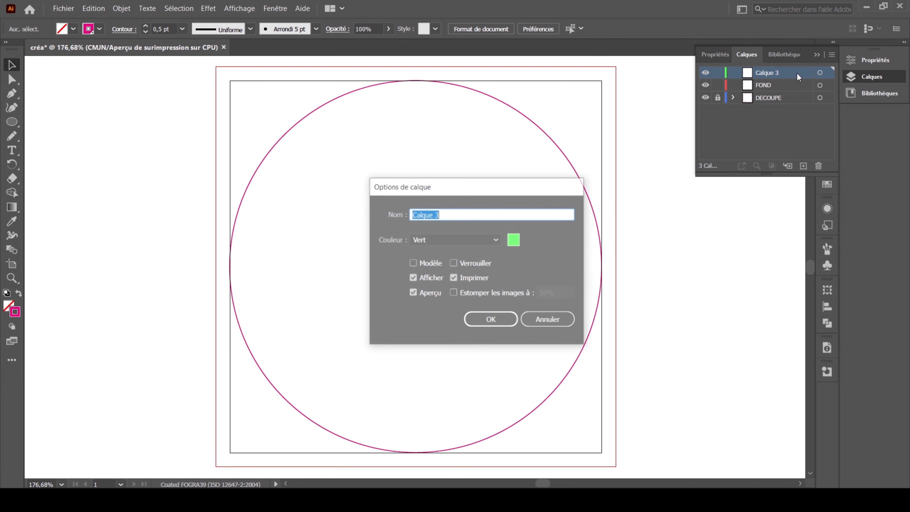
{"action": "type", "text": "TEXTE"}
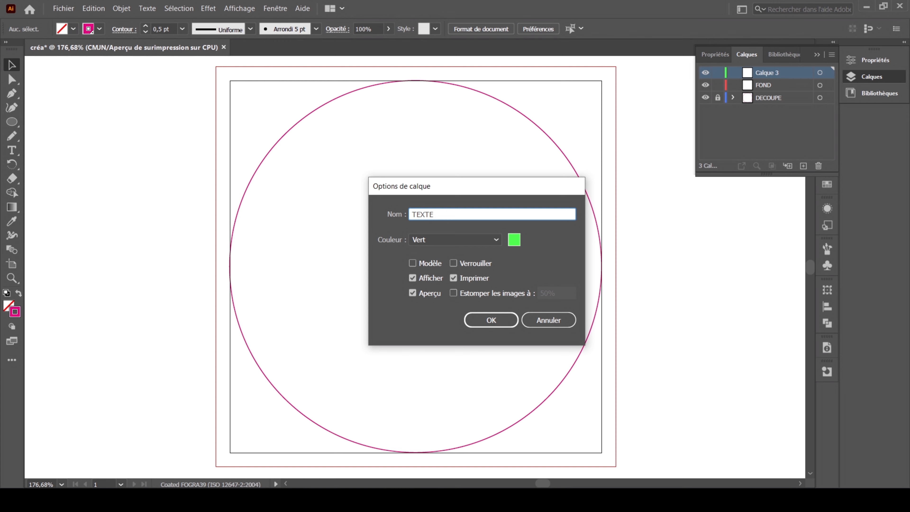
{"action": "left_click", "coordinate": [459, 240]}
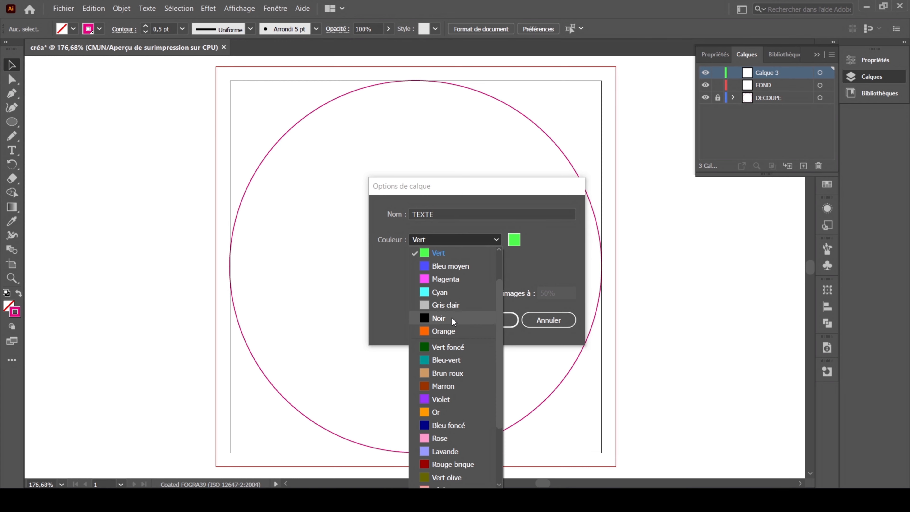
{"action": "left_click", "coordinate": [439, 319]}
{"action": "left_click", "coordinate": [506, 325]}
Add a new layer above TEXTE, named DESIGN, with Magenta as its layer colour
{"action": "left_click", "coordinate": [803, 165]}
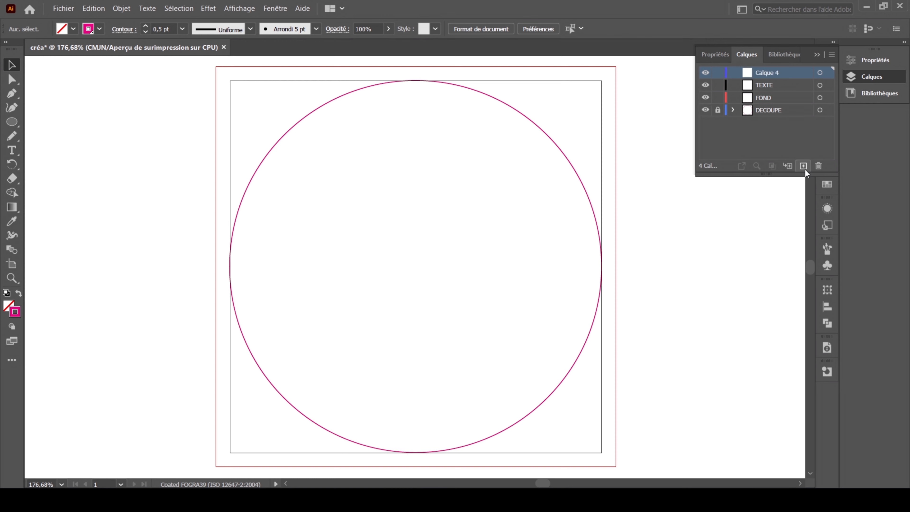
{"action": "double_click", "coordinate": [795, 74]}
{"action": "type", "text": "DESIGN"}
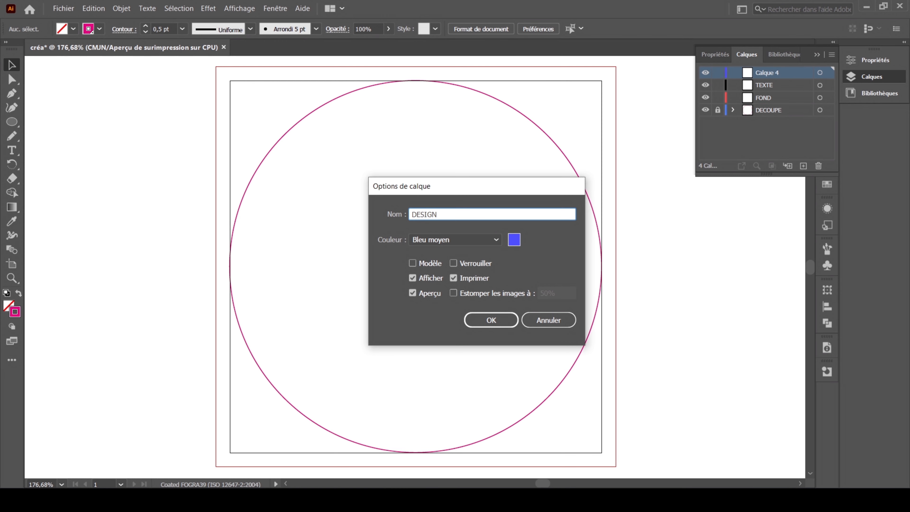
{"action": "left_click", "coordinate": [492, 241]}
{"action": "left_click", "coordinate": [455, 268]}
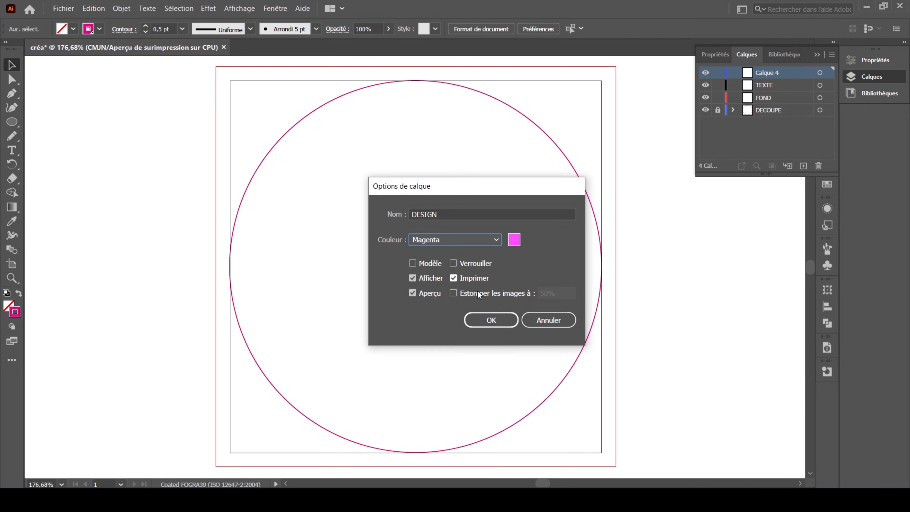
{"action": "left_click", "coordinate": [498, 321]}
Add a new layer above DESIGN named DORURE, with Cyan as its layer colour
{"action": "left_click", "coordinate": [803, 165]}
{"action": "double_click", "coordinate": [785, 73]}
{"action": "type", "text": "DORURE"}
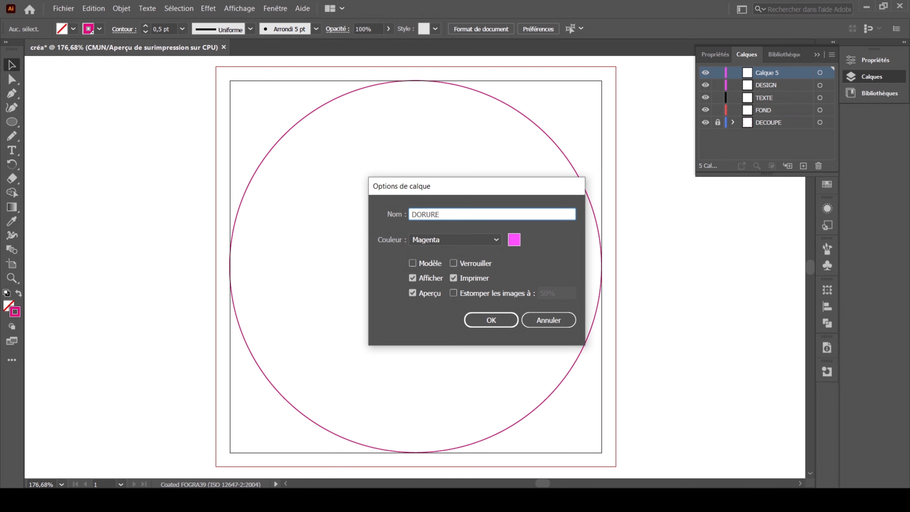
{"action": "left_click", "coordinate": [465, 244]}
{"action": "left_click", "coordinate": [451, 270]}
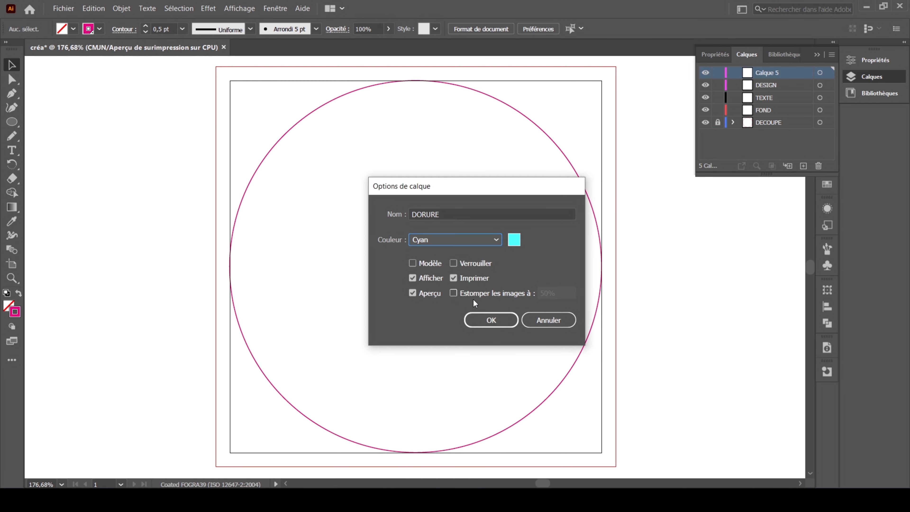
{"action": "left_click", "coordinate": [491, 319]}
Move the DECOUPE layer above all the other layers and save the document as an Illustrator file
{"action": "left_click_drag", "start_coordinate": [776, 123], "coordinate": [771, 72]}
{"action": "left_click", "coordinate": [767, 145]}
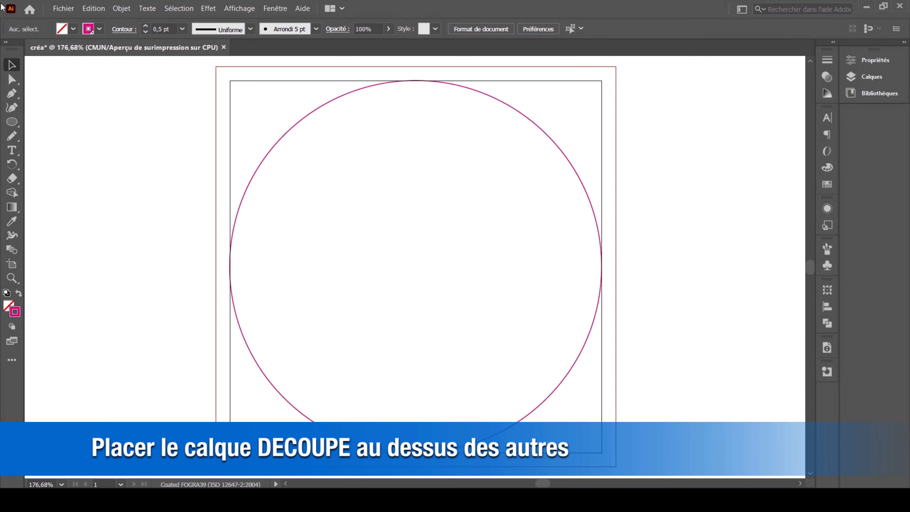
{"action": "left_click", "coordinate": [64, 9]}
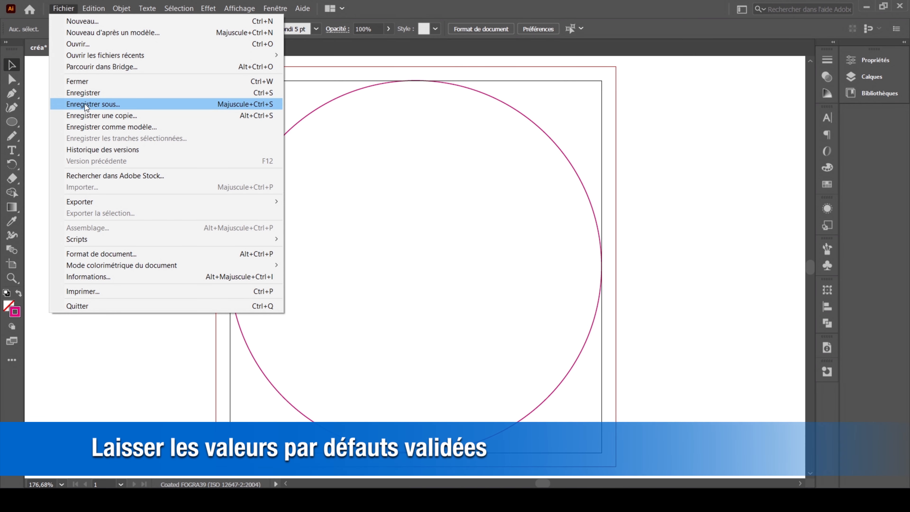
{"action": "left_click", "coordinate": [86, 104]}
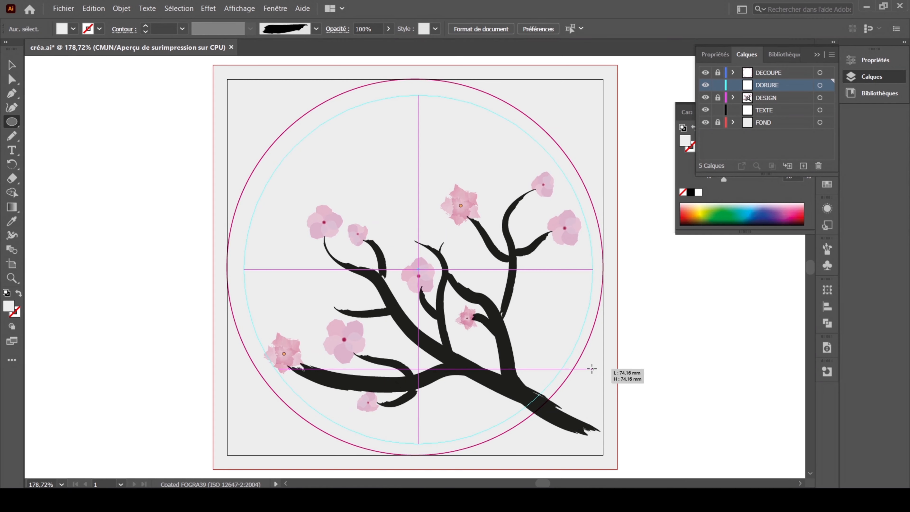
Draw a circle about 74 mm in diameter on the DORURE layer and centre it horizontally and vertically on the artboard
{"action": "left_click_drag", "start_coordinate": [589, 370], "coordinate": [589, 370]}
{"action": "left_click", "coordinate": [518, 29]}
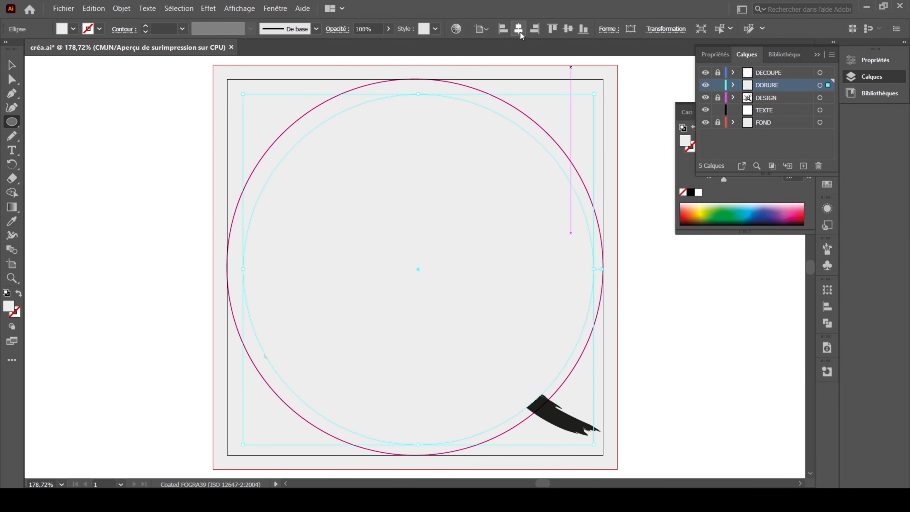
{"action": "left_click", "coordinate": [567, 31]}
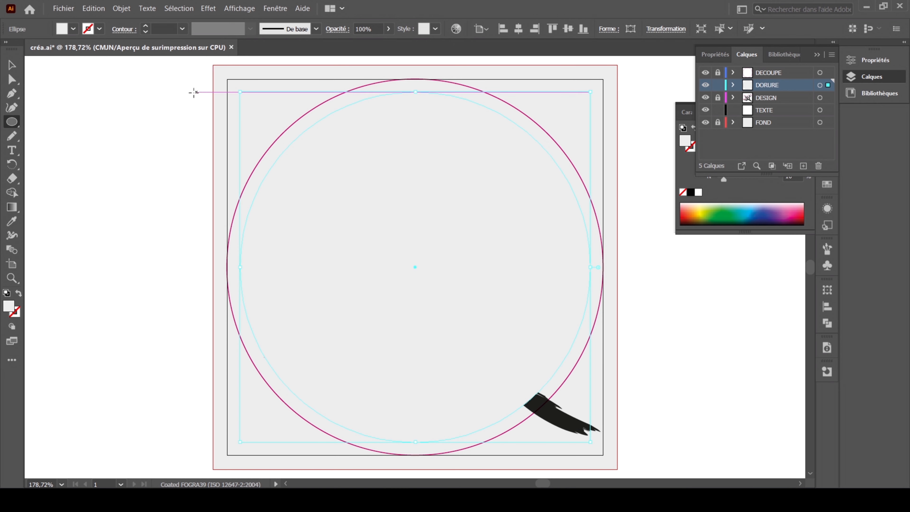
Give the DORURE circle no fill and a black stroke, and set the stroke to overprint
{"action": "left_click", "coordinate": [73, 29]}
{"action": "left_click", "coordinate": [7, 49]}
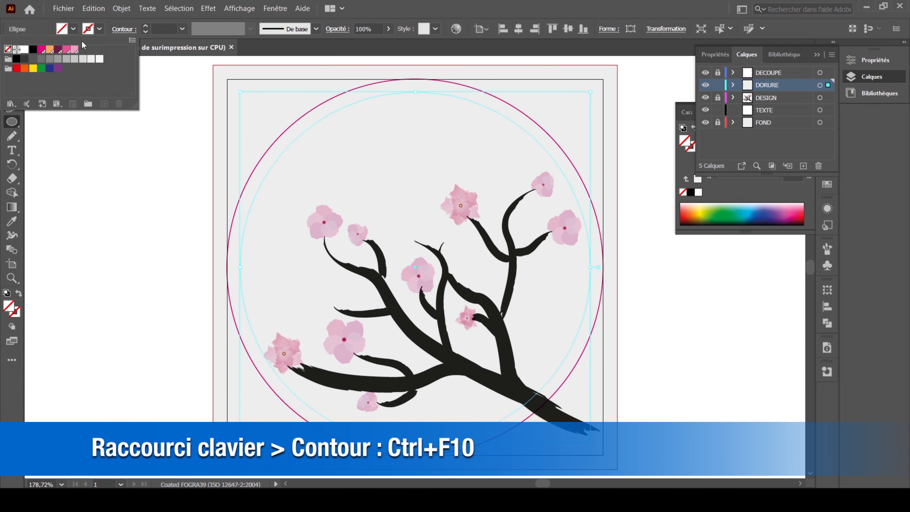
{"action": "left_click", "coordinate": [99, 28]}
{"action": "left_click", "coordinate": [37, 53]}
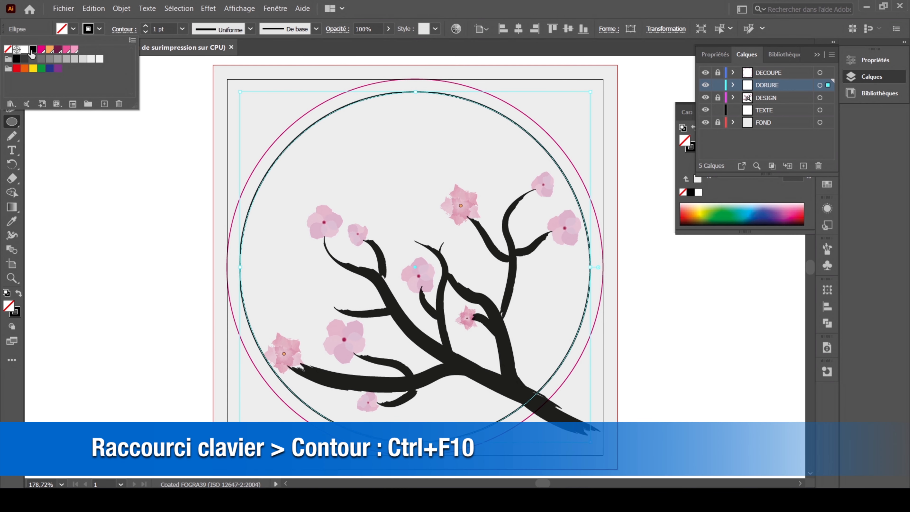
{"action": "left_click", "coordinate": [827, 371]}
{"action": "left_click", "coordinate": [685, 369]}
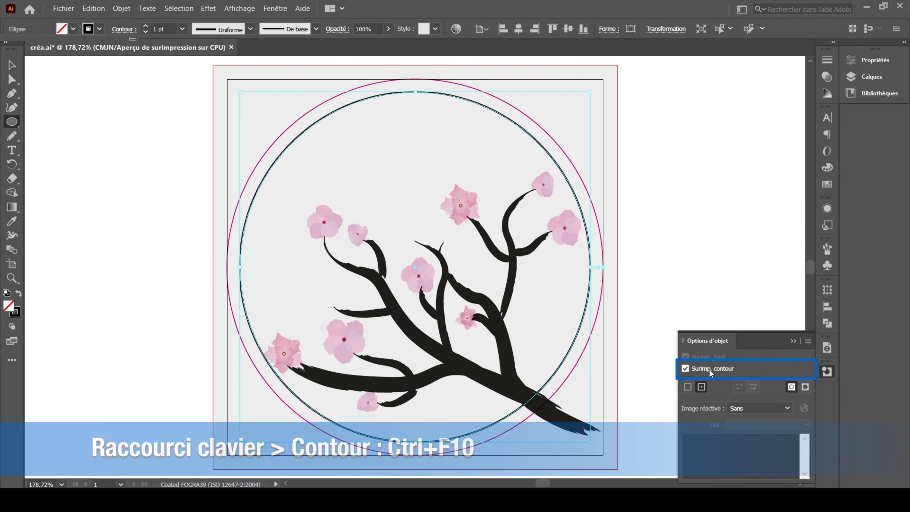
{"action": "left_click", "coordinate": [794, 341]}
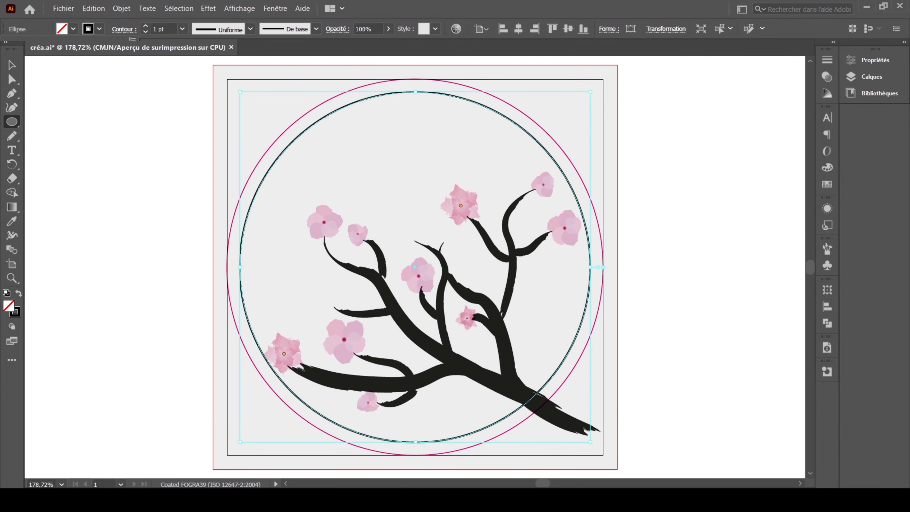
Set the DORURE circle's stroke weight to 0,25 pt and enlarge the circle slightly from its centre
{"action": "left_click", "coordinate": [182, 28]}
{"action": "left_click", "coordinate": [195, 38]}
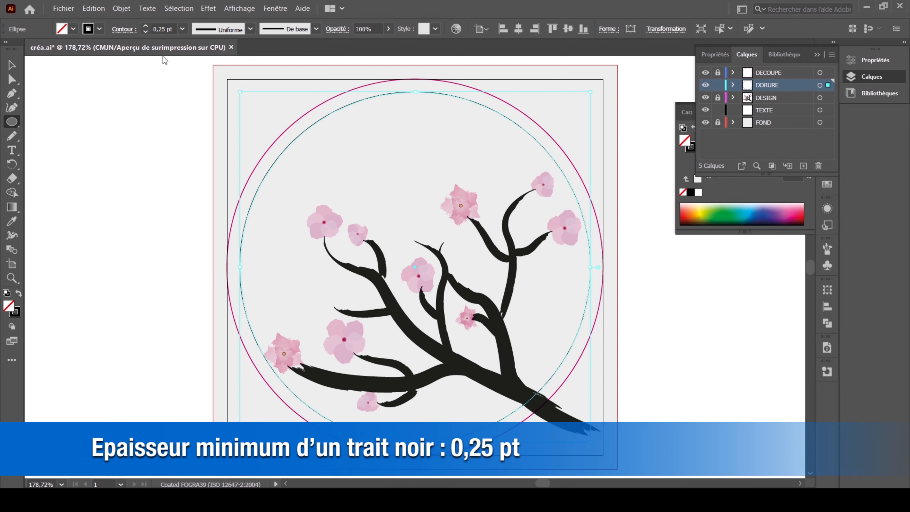
{"action": "left_click", "coordinate": [11, 64]}
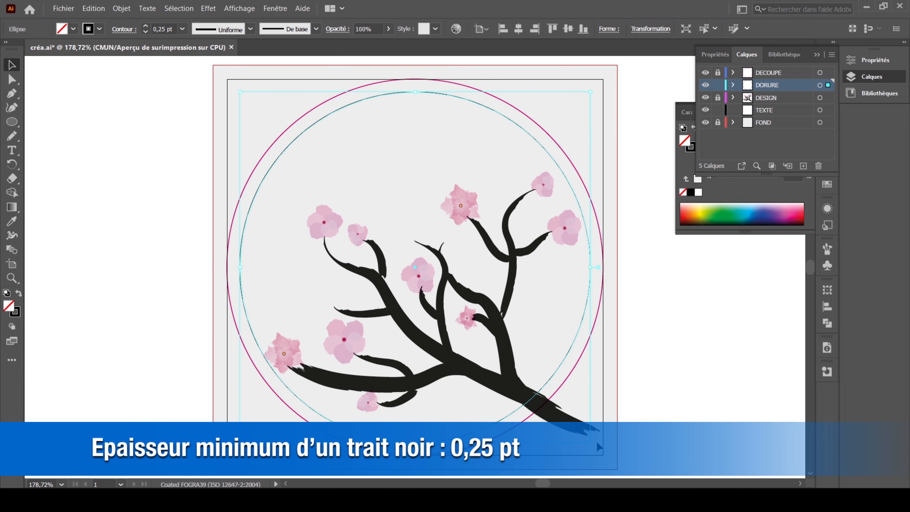
{"action": "left_click_drag", "start_coordinate": [594, 444], "coordinate": [603, 449]}
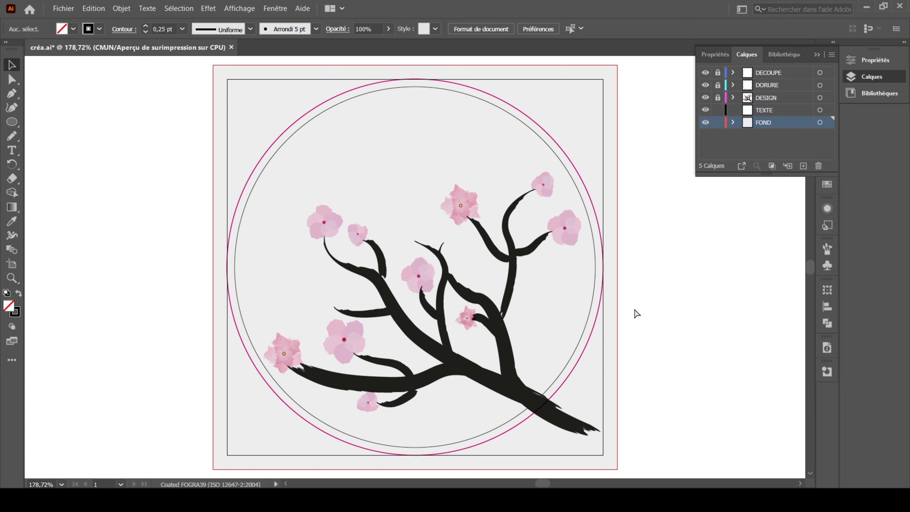
Paste the white cloud shape on the FOND layer and move it down to the lower bleed edge
{"action": "key", "text": "ctrl+v"}
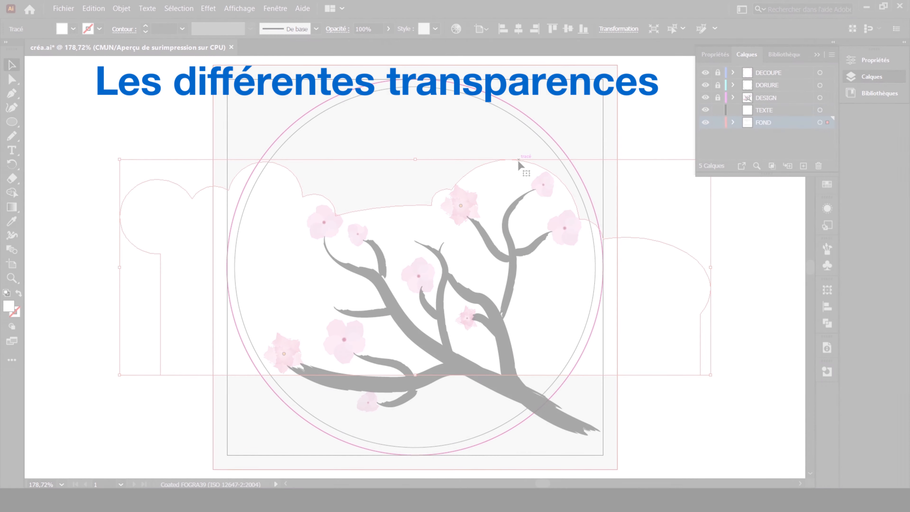
{"action": "left_click_drag", "start_coordinate": [519, 160], "coordinate": [525, 253]}
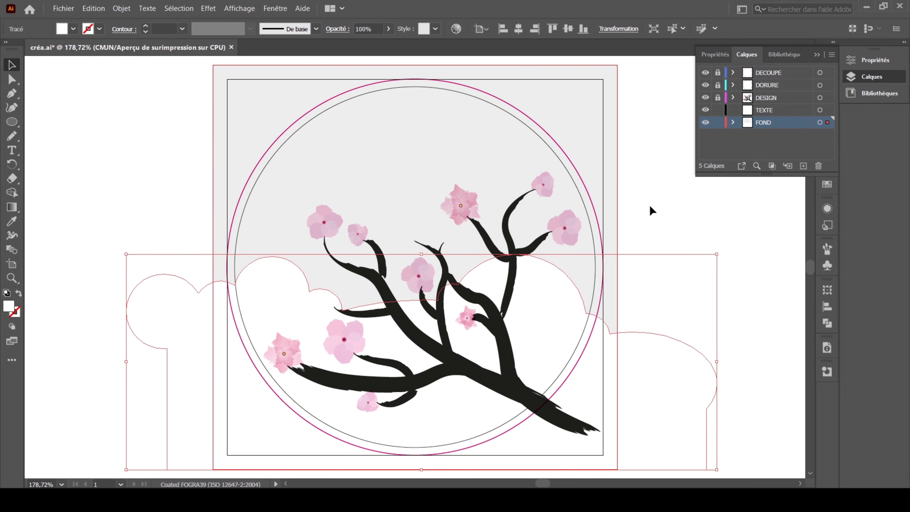
Set the cloud shape's opacity to 70%
{"action": "left_click", "coordinate": [818, 54]}
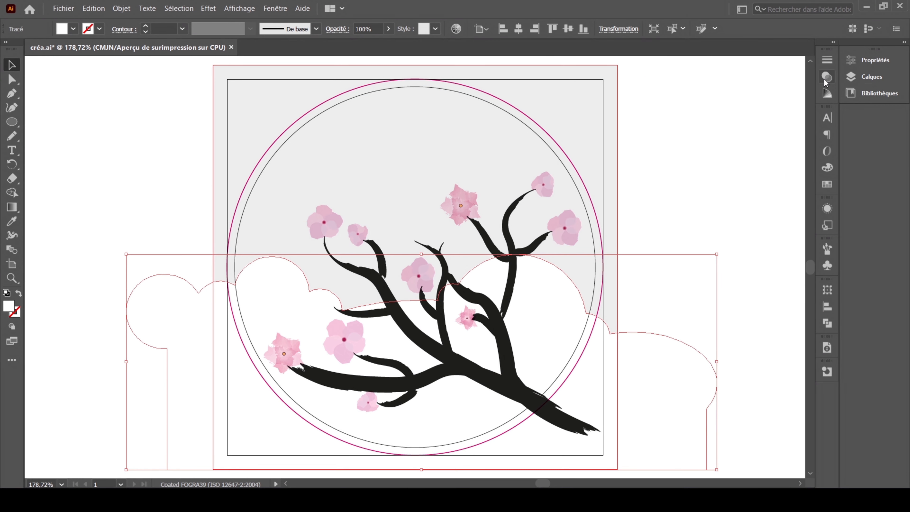
{"action": "left_click", "coordinate": [824, 79]}
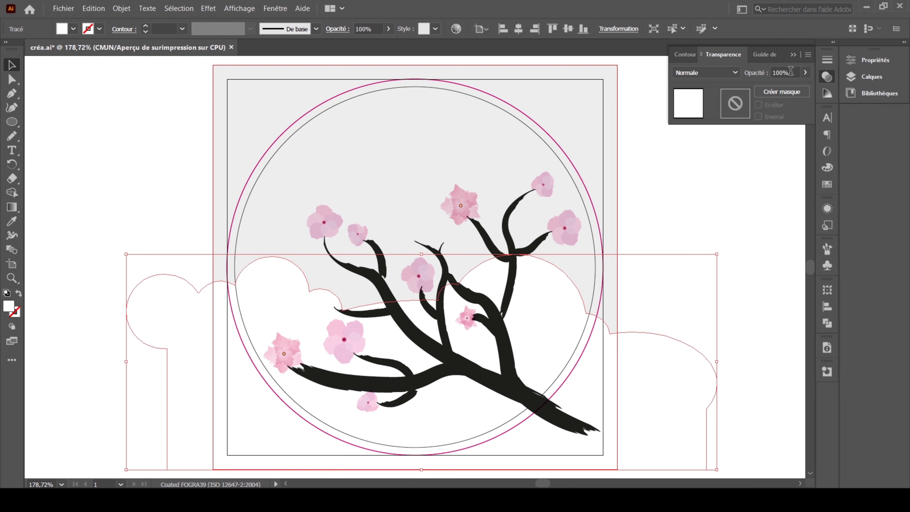
{"action": "left_click", "coordinate": [780, 73]}
{"action": "left_click_drag", "start_coordinate": [780, 73], "coordinate": [769, 79]}
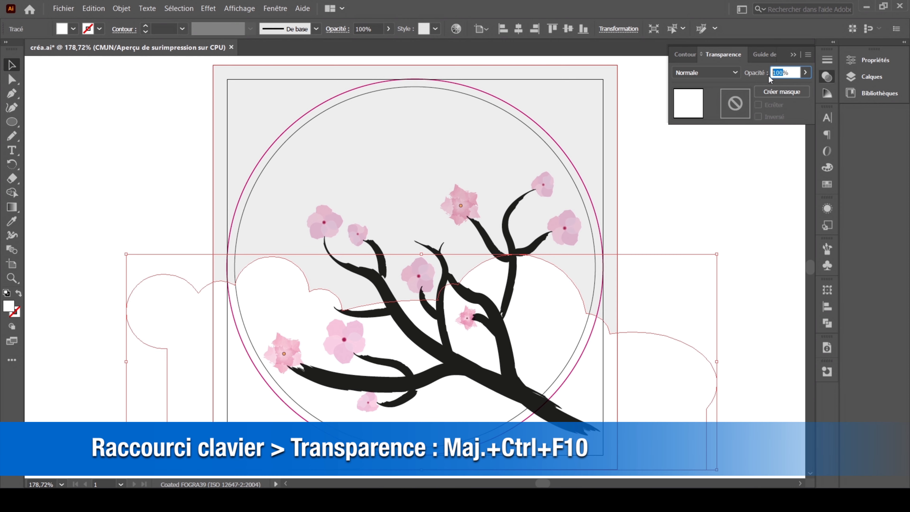
{"action": "type", "text": "70"}
{"action": "key", "text": "Return"}
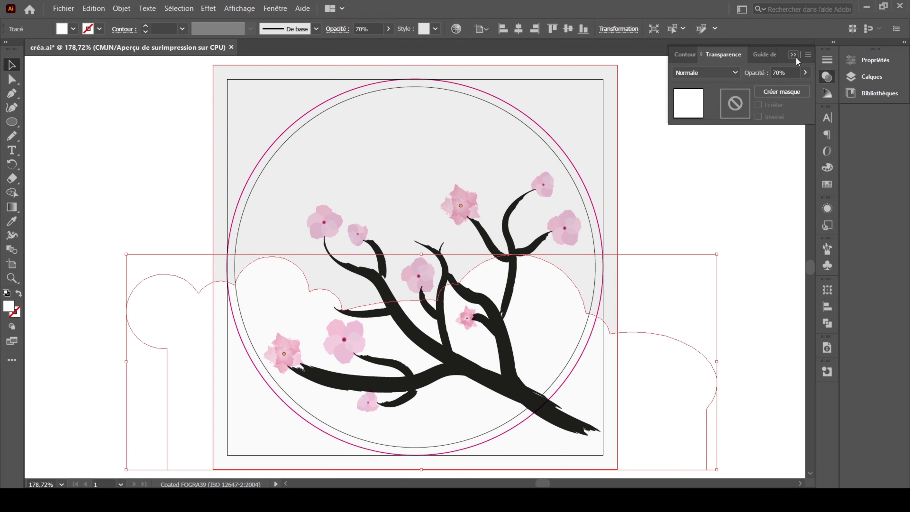
{"action": "left_click", "coordinate": [795, 55]}
Lock the FOND layer
{"action": "left_click", "coordinate": [858, 76]}
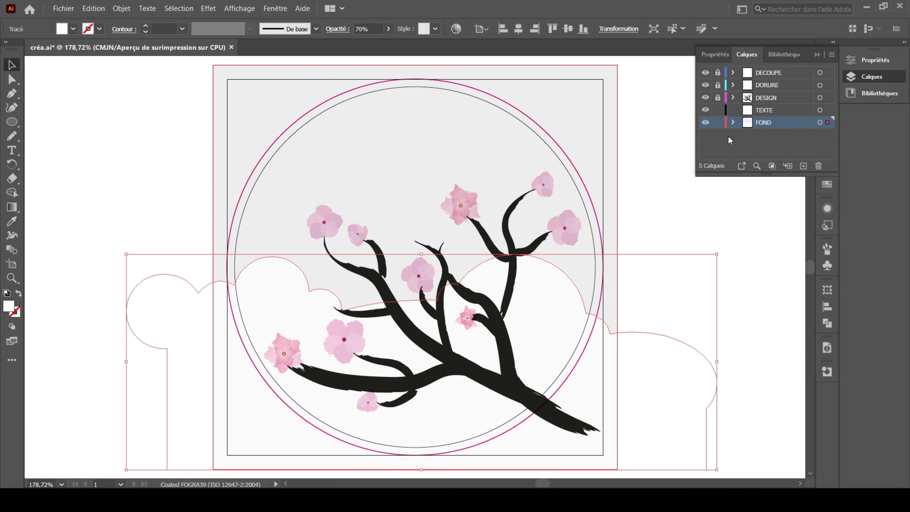
{"action": "left_click", "coordinate": [717, 123]}
{"action": "left_click", "coordinate": [817, 55]}
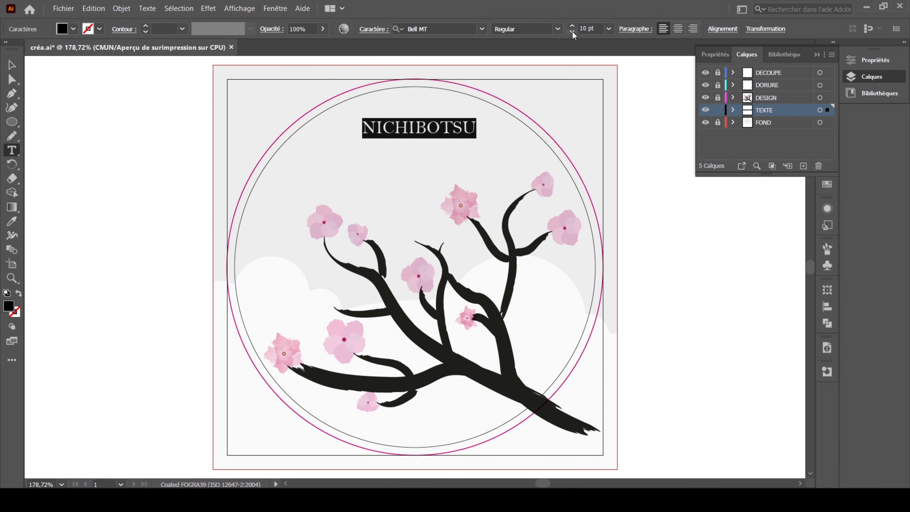
Add the Japanese characters 日 and 没 as two separate text objects below the NICHIBOTSU title
{"action": "left_click", "coordinate": [307, 169]}
{"action": "key", "text": "ctrl+v"}
{"action": "left_click", "coordinate": [482, 29]}
{"action": "left_click", "coordinate": [371, 184]}
{"action": "type", "text": "日没"}
{"action": "key", "text": "BackSpace"}
{"action": "left_click", "coordinate": [385, 179]}
{"action": "key", "text": "BackSpace"}
Place the 日 text above NICHIBOTSU and the 没 text below it
{"action": "left_click", "coordinate": [12, 65]}
{"action": "left_click_drag", "start_coordinate": [316, 172], "coordinate": [413, 107]}
{"action": "left_click_drag", "start_coordinate": [377, 179], "coordinate": [412, 162]}
Align the three text objects on their horizontal centres and distribute them evenly in the vertical direction
{"action": "left_click_drag", "start_coordinate": [312, 90], "coordinate": [431, 176]}
{"action": "left_click", "coordinate": [748, 29]}
{"action": "left_click", "coordinate": [637, 65]}
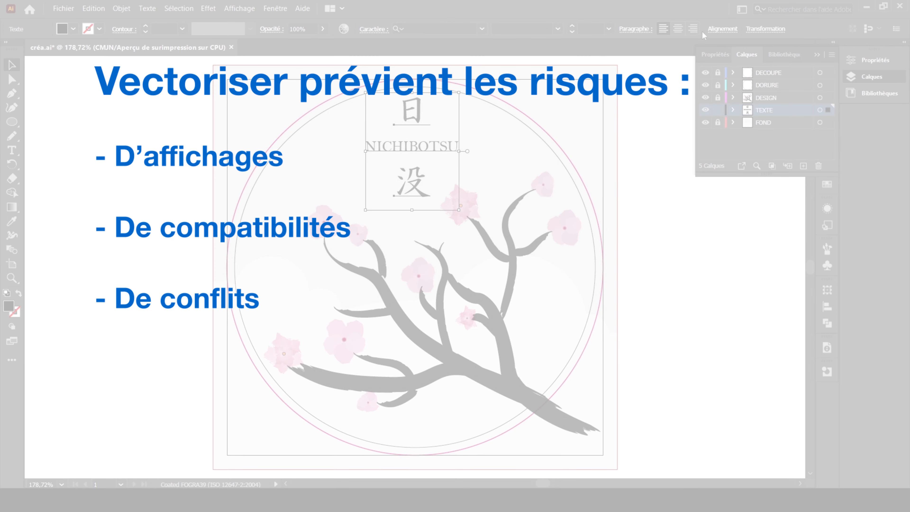
{"action": "left_click", "coordinate": [717, 29]}
{"action": "left_click", "coordinate": [628, 92]}
Reduce the NICHIBOTSU text slightly and realign it with the 日 and 没 texts on their horizontal centres
{"action": "double_click", "coordinate": [416, 154]}
{"action": "left_click", "coordinate": [12, 65]}
{"action": "left_click", "coordinate": [419, 193], "text": "shift"}
{"action": "left_click", "coordinate": [412, 110], "text": "shift"}
{"action": "left_click", "coordinate": [723, 30]}
{"action": "left_click", "coordinate": [628, 65]}
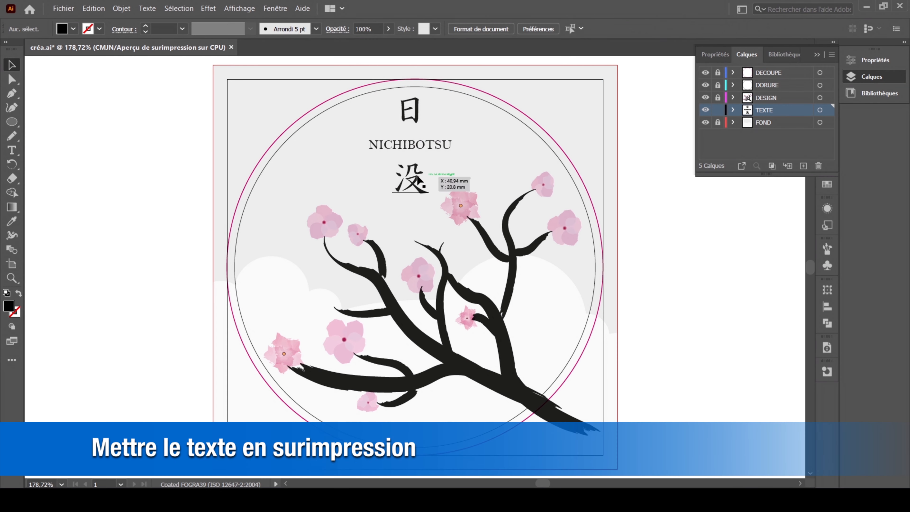
Select all three text objects and set their fill to overprint
{"action": "left_click", "coordinate": [411, 142]}
{"action": "key", "text": "ctrl+a"}
{"action": "left_click", "coordinate": [827, 371]}
{"action": "left_click", "coordinate": [685, 356]}
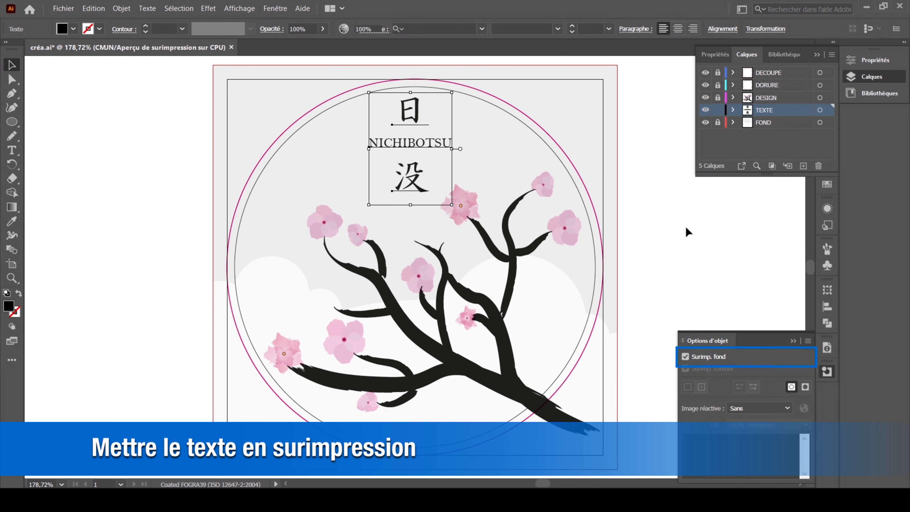
{"action": "left_click", "coordinate": [688, 232]}
Duplicate the TEXTE layer, name the copy TEXTE - VECTO, and lock and hide the original TEXTE layer
{"action": "left_click_drag", "start_coordinate": [776, 111], "coordinate": [796, 132]}
{"action": "double_click", "coordinate": [778, 124]}
{"action": "type", "text": "VECTO"}
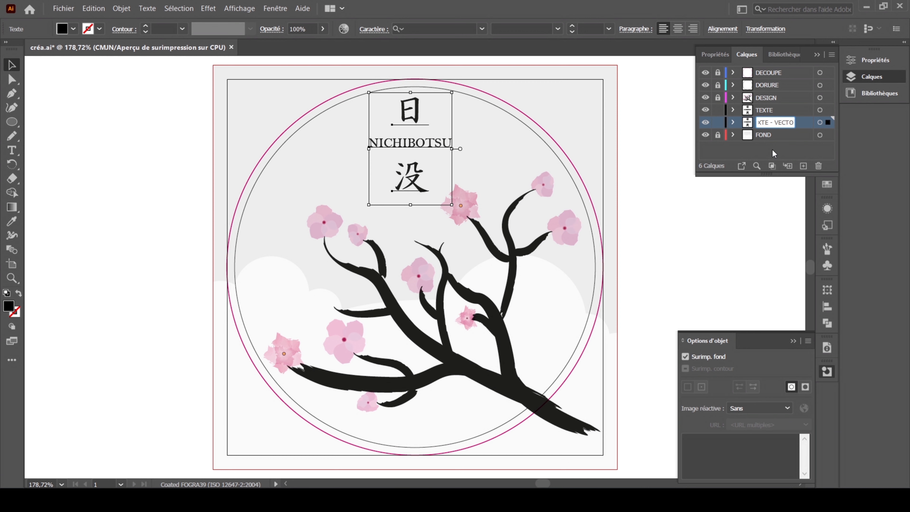
{"action": "key", "text": "Return"}
{"action": "left_click", "coordinate": [718, 110]}
{"action": "left_click", "coordinate": [705, 110]}
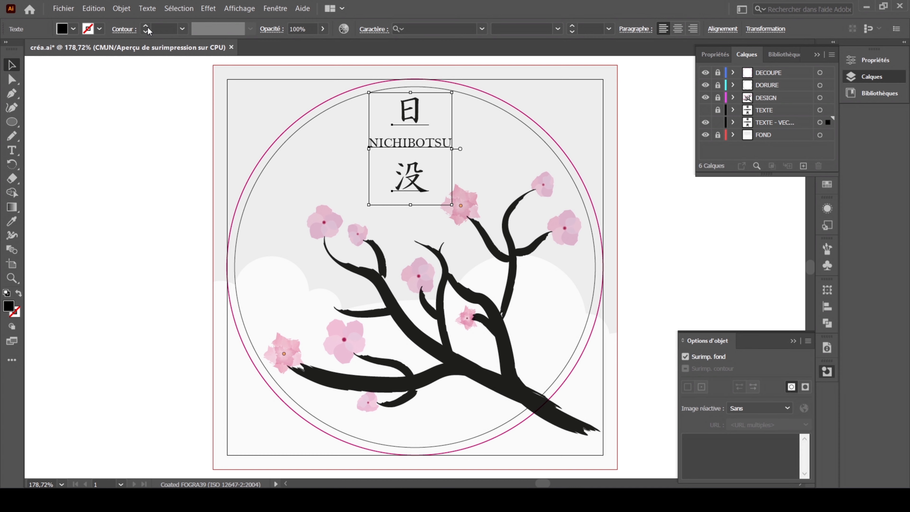
Convert the texts on the TEXTE - VECTO layer to vector outlines
{"action": "left_click", "coordinate": [122, 8]}
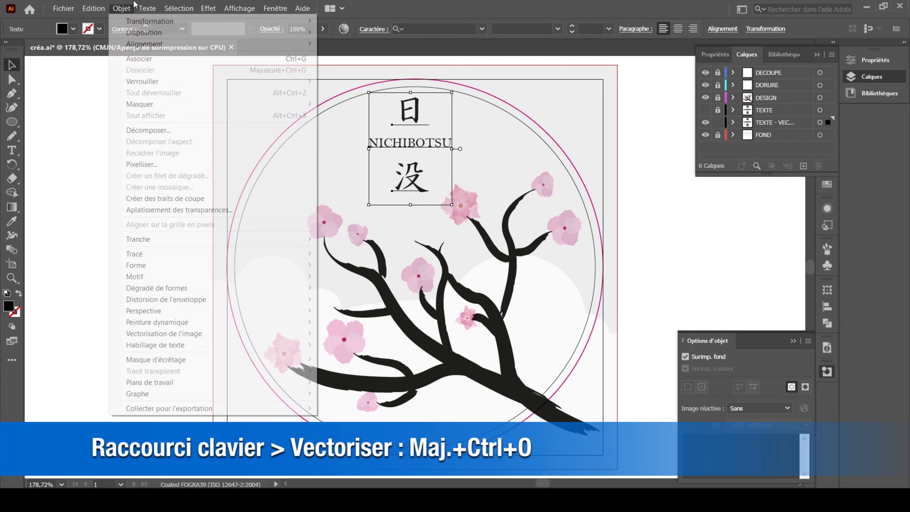
{"action": "mouse_move", "coordinate": [147, 8]}
{"action": "left_click", "coordinate": [196, 195]}
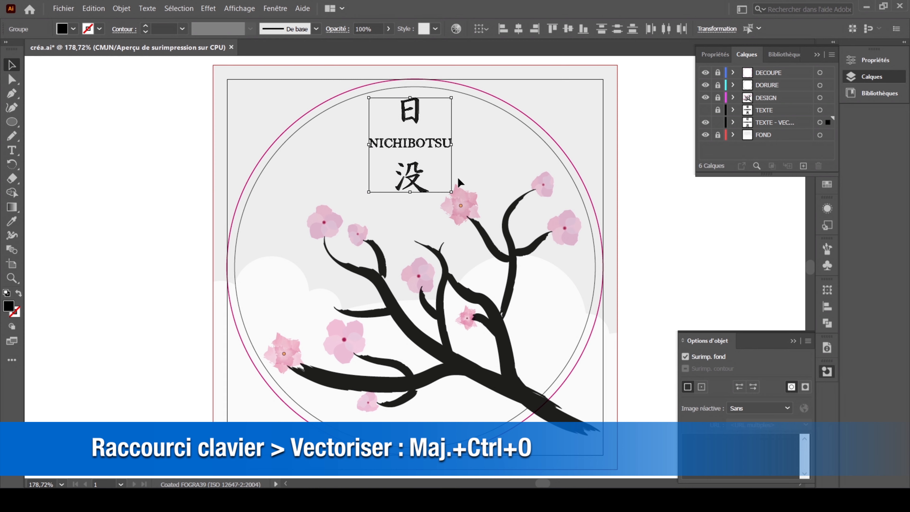
{"action": "left_click", "coordinate": [472, 153]}
Unlock the DESIGN layer and lock the TEXTE - VECTO layer
{"action": "left_click", "coordinate": [868, 82]}
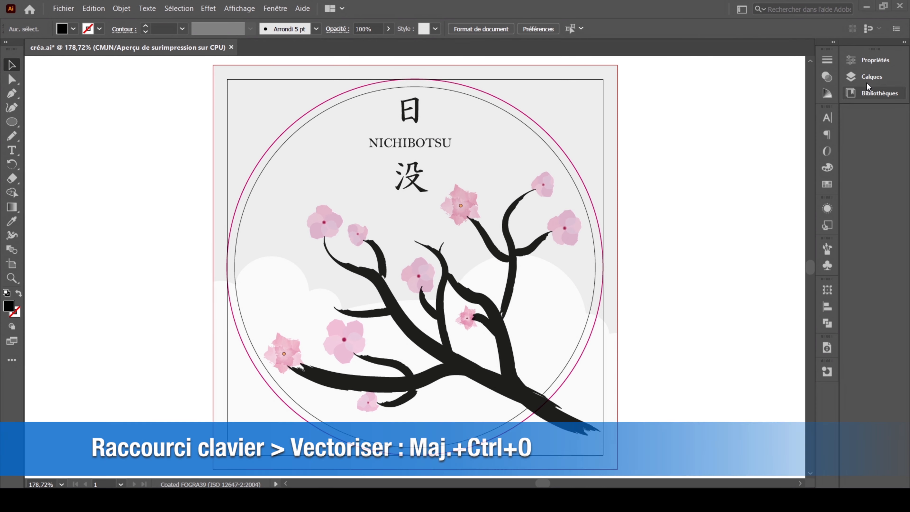
{"action": "left_click", "coordinate": [867, 81]}
{"action": "left_click", "coordinate": [719, 99]}
{"action": "left_click", "coordinate": [718, 123]}
Shift the entire cherry branch artwork slightly down and to the right, and lock the DESIGN layer
{"action": "key", "text": "ctrl+a"}
{"action": "key", "text": "Down"}
{"action": "key", "text": "Down"}
{"action": "key", "text": "Down"}
{"action": "key", "text": "Down"}
{"action": "key", "text": "Down"}
{"action": "key", "text": "Right"}
{"action": "key", "text": "Right"}
{"action": "key", "text": "Down"}
{"action": "key", "text": "Down"}
{"action": "key", "text": "Down"}
{"action": "key", "text": "Down"}
{"action": "key", "text": "Right"}
{"action": "key", "text": "Right"}
{"action": "key", "text": "Right"}
{"action": "key", "text": "Right"}
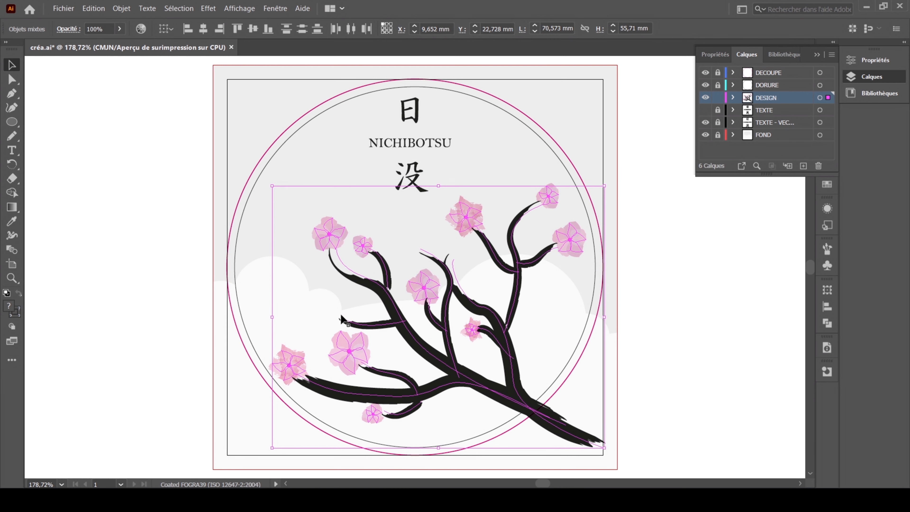
{"action": "left_click", "coordinate": [718, 97]}
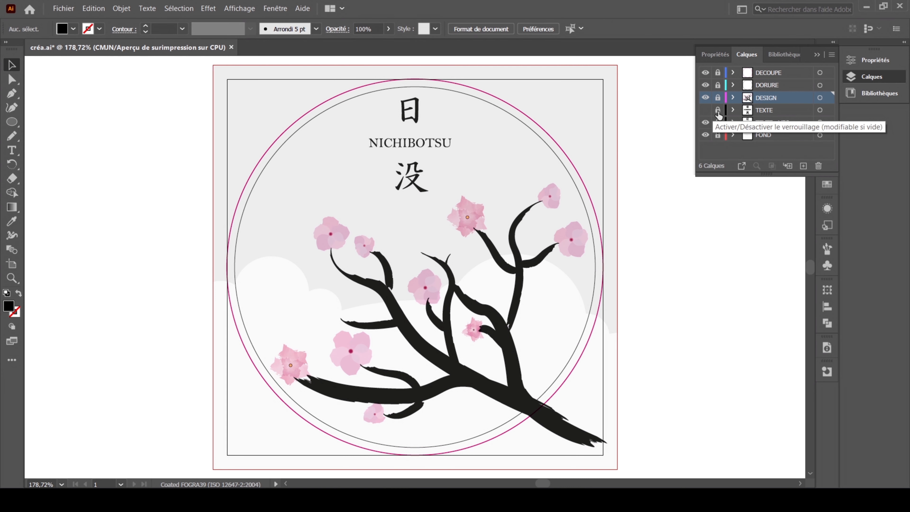
Unlock the TEXTE - VECTO layer, enlarge the outlined text group proportionally and nudge it left to centre it in the circle
{"action": "left_click", "coordinate": [718, 122]}
{"action": "left_click_drag", "start_coordinate": [425, 189], "coordinate": [468, 210]}
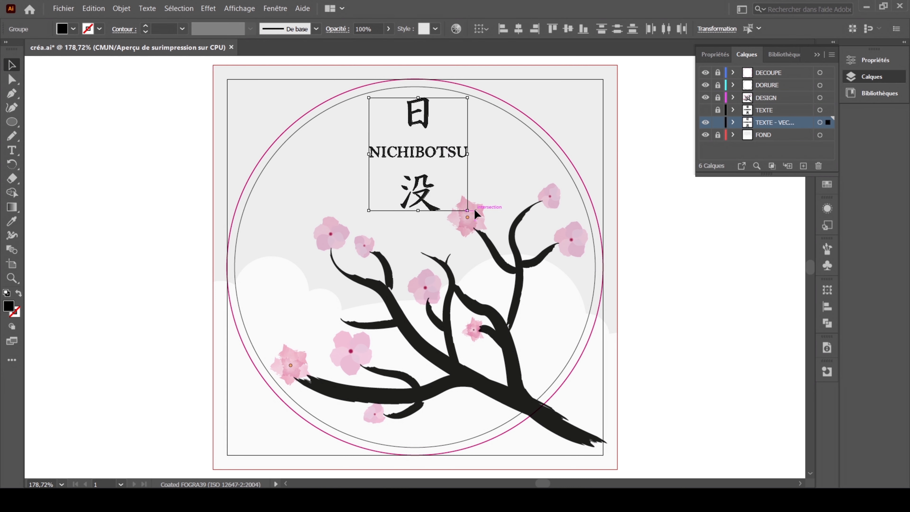
{"action": "key", "text": "Left"}
{"action": "key", "text": "Left"}
{"action": "key", "text": "Left"}
{"action": "key", "text": "Left"}
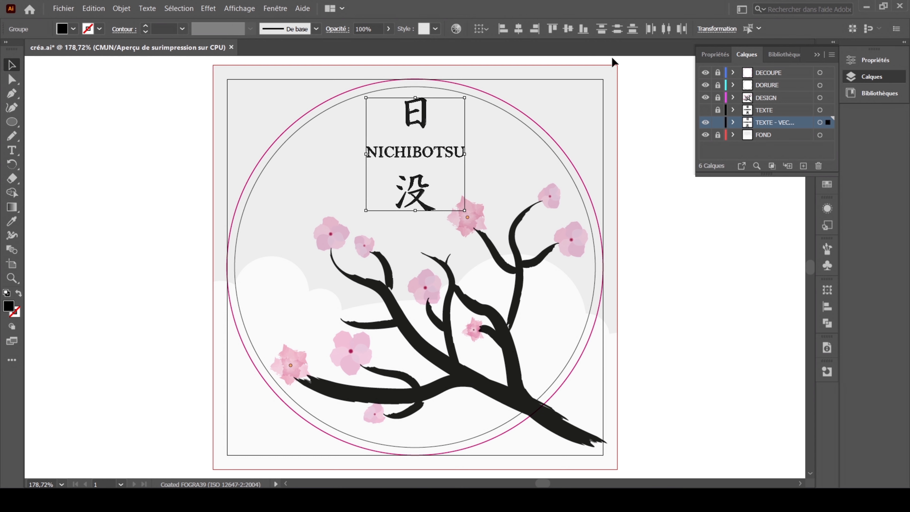
Fine-tune the outlined text group's position by moving it slightly up and to the left
{"action": "left_click", "coordinate": [493, 163]}
{"action": "left_click", "coordinate": [423, 203]}
{"action": "key", "text": "Up"}
{"action": "key", "text": "Up"}
{"action": "key", "text": "Right"}
{"action": "key", "text": "Up"}
{"action": "key", "text": "Down"}
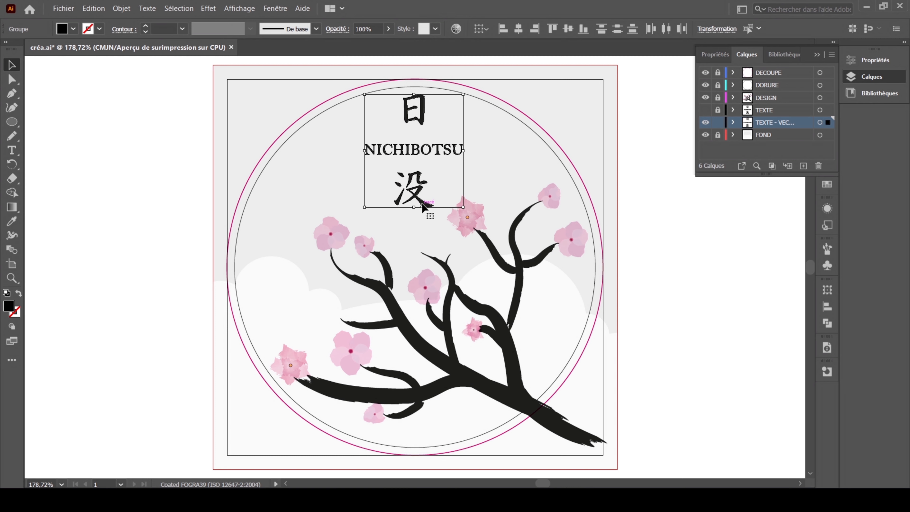
{"action": "left_click", "coordinate": [645, 186]}
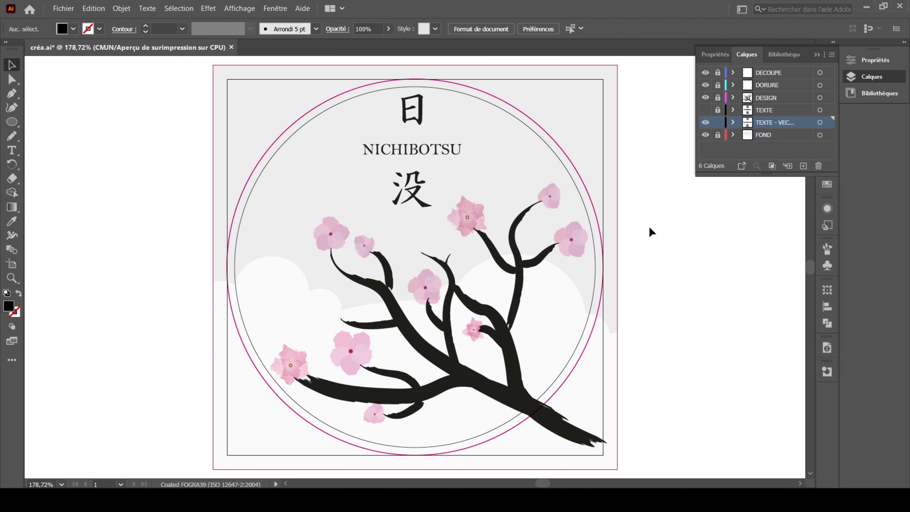